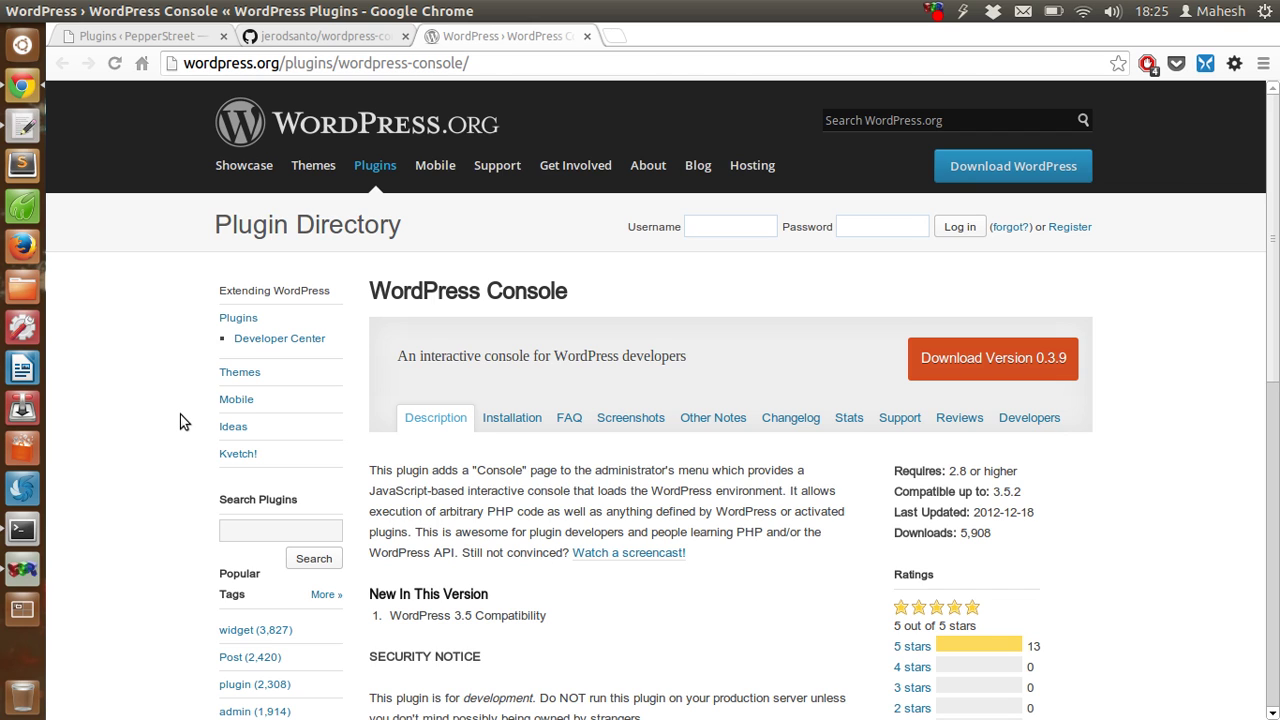
Review the WordPress Console 0.3.9 plugin page, then switch to its GitHub repository.
scroll(181, 417, down, 4)
scroll(182, 409, up, 3)
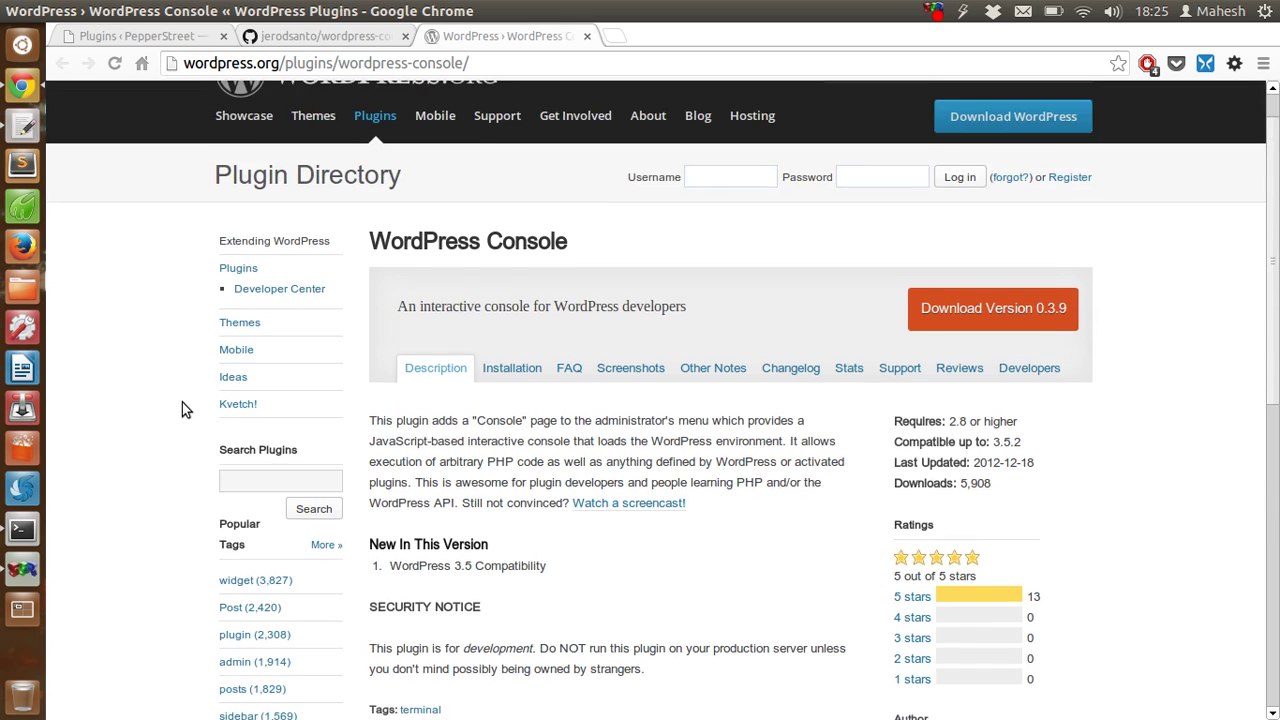
scroll(182, 402, up, 1)
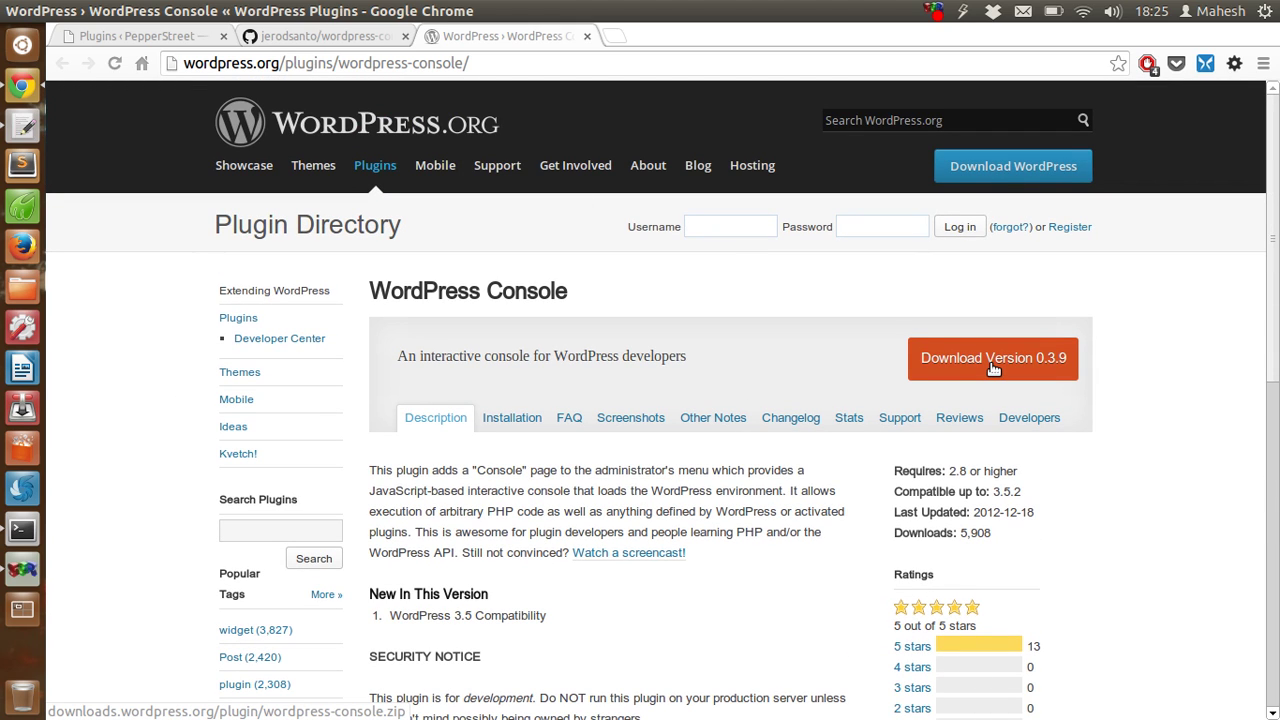
click(325, 37)
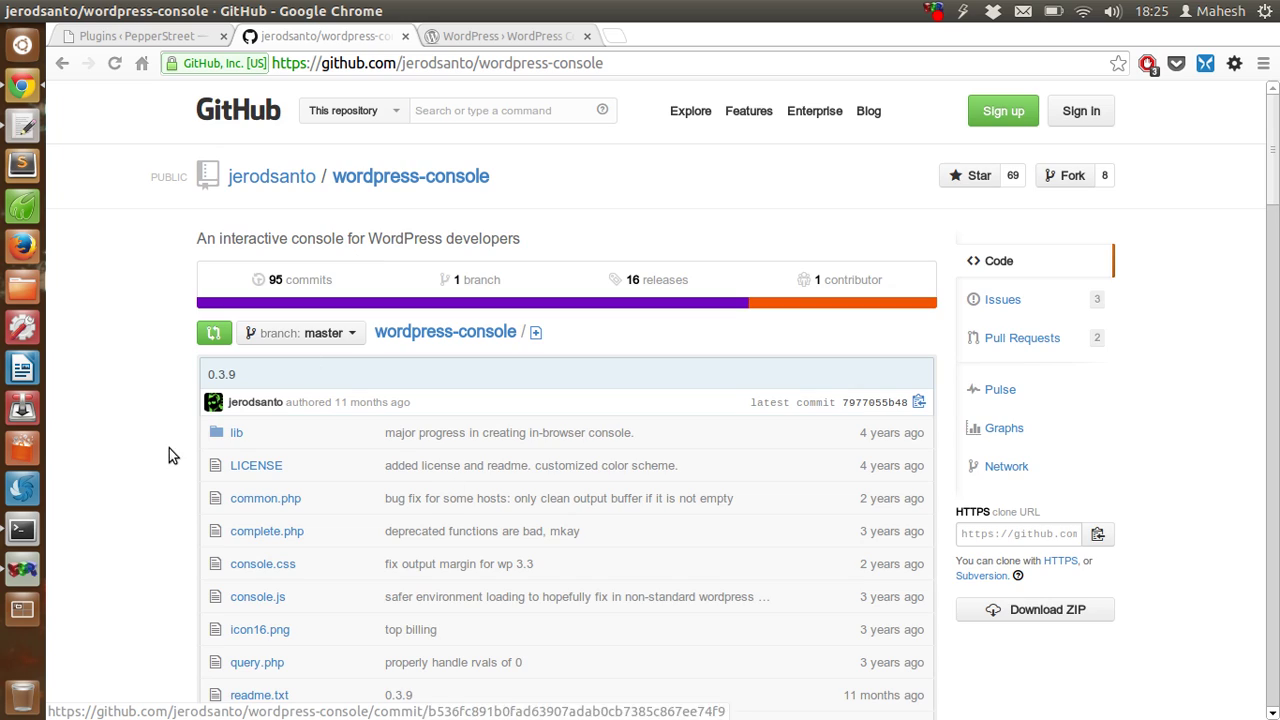
Skim the wordpress-console file list and readme, then return to the WordPress.org plugin page.
scroll(169, 447, down, 5)
scroll(165, 326, down, 7)
scroll(115, 368, up, 10)
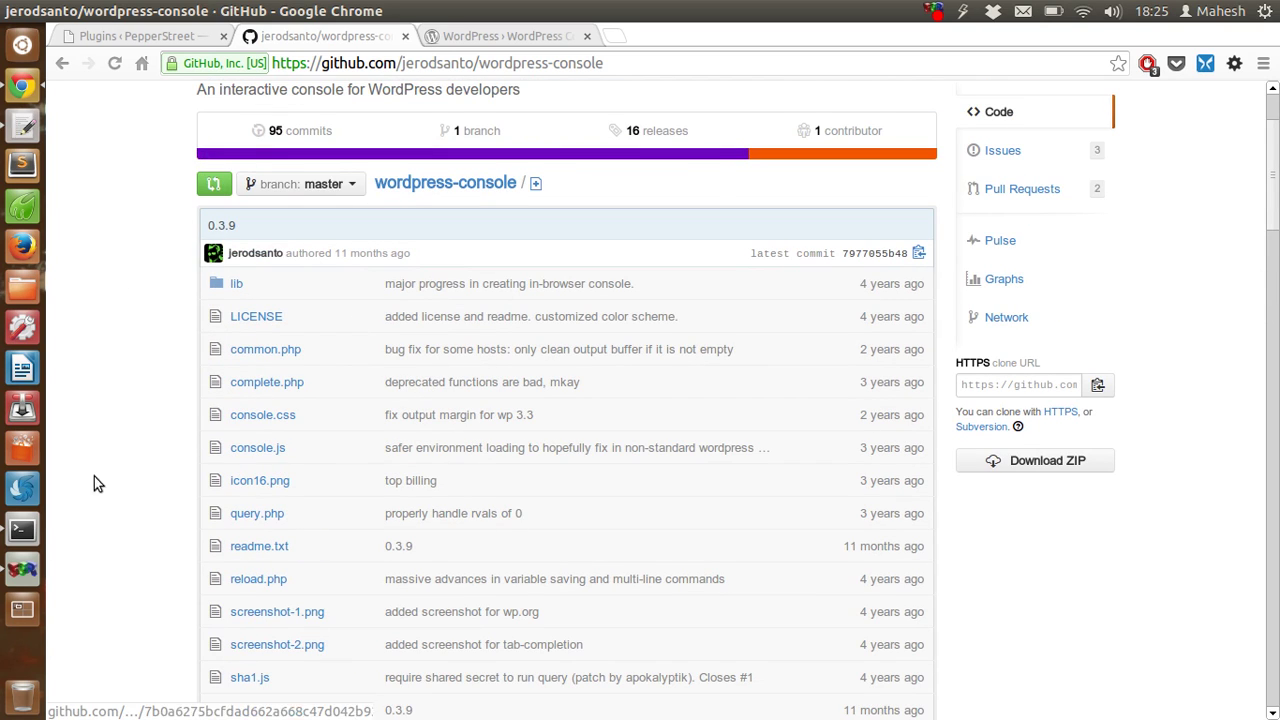
scroll(95, 358, up, 3)
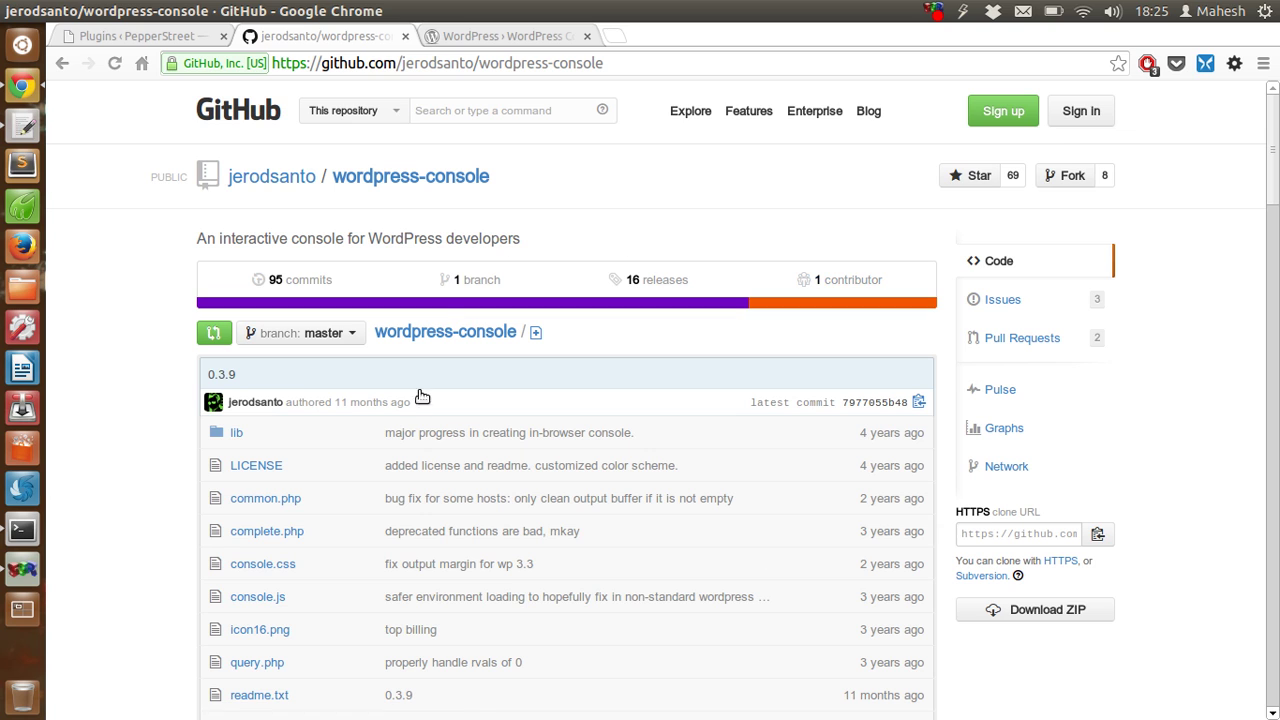
click(462, 37)
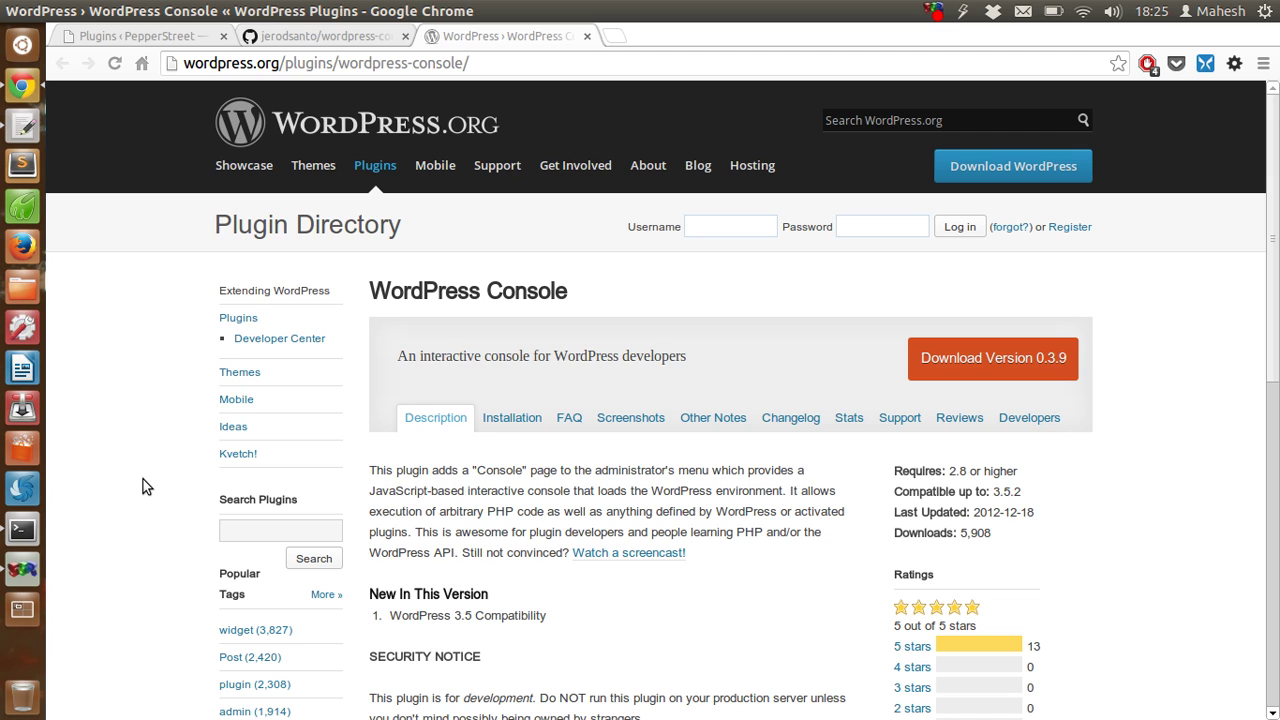
Read the rest of the plugin description, then return to the PepperStreet Installed Plugins list.
scroll(143, 480, down, 3)
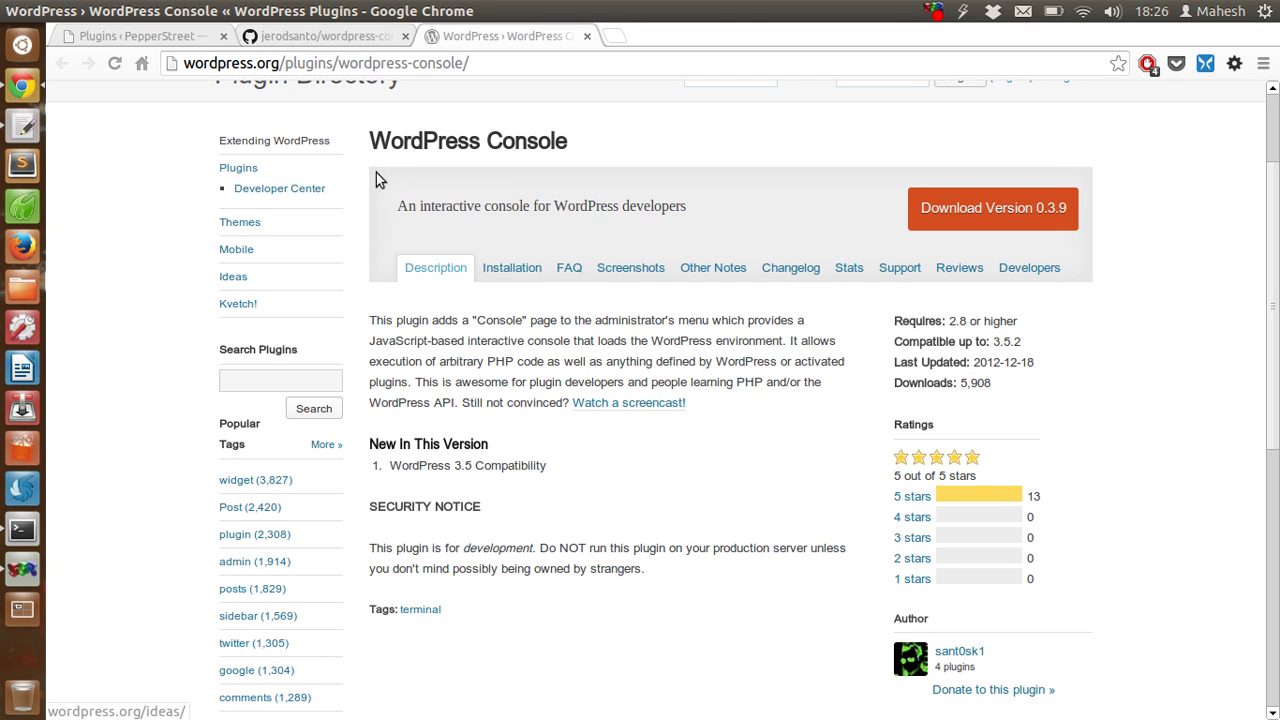
scroll(138, 302, up, 3)
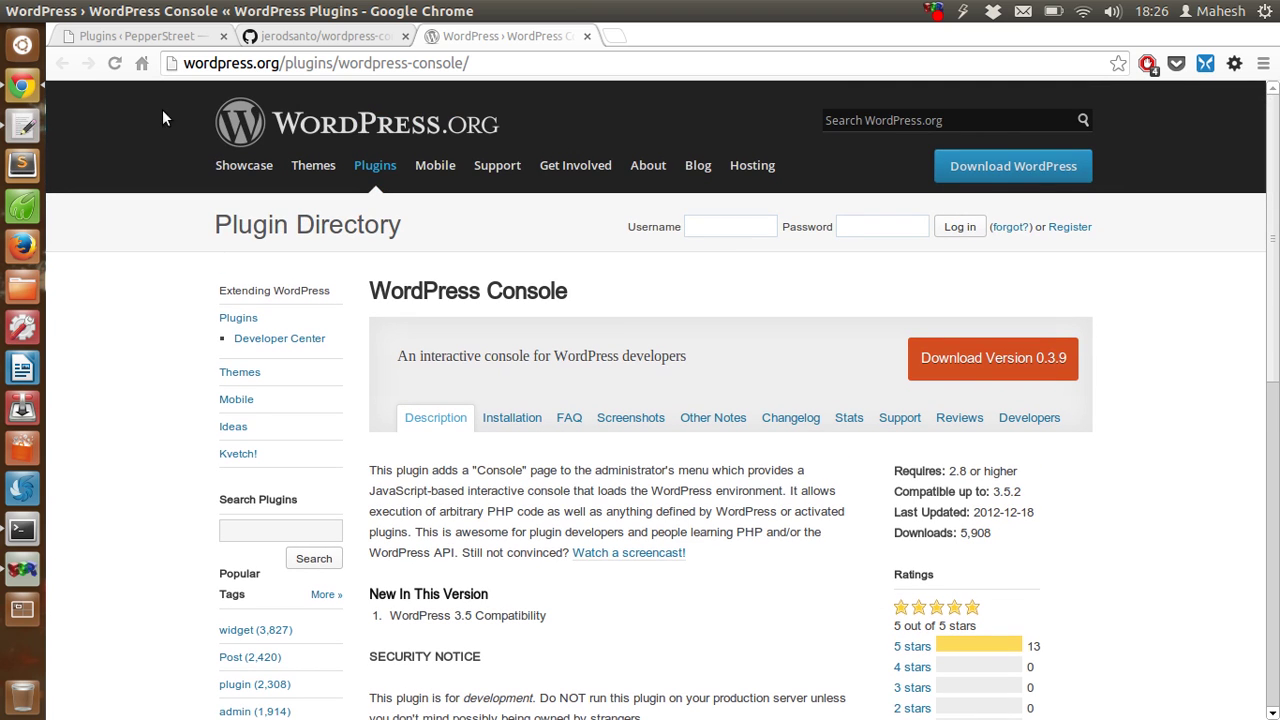
click(160, 36)
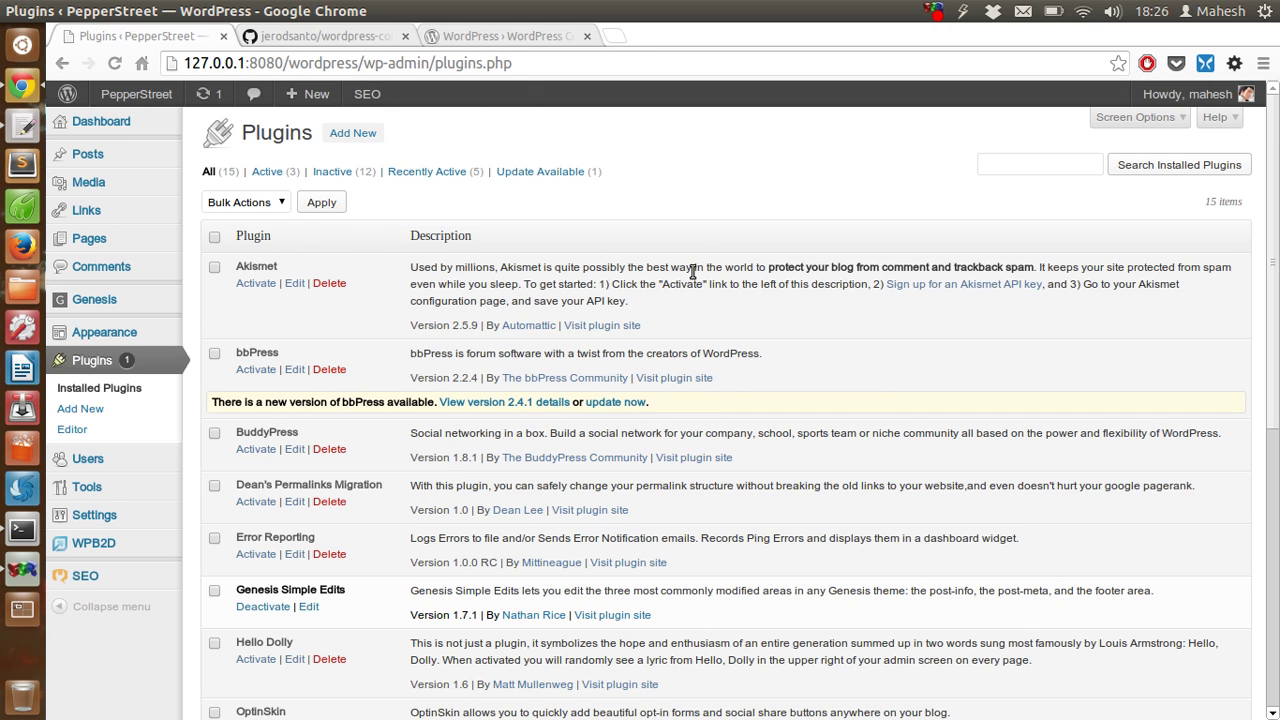
click(355, 133)
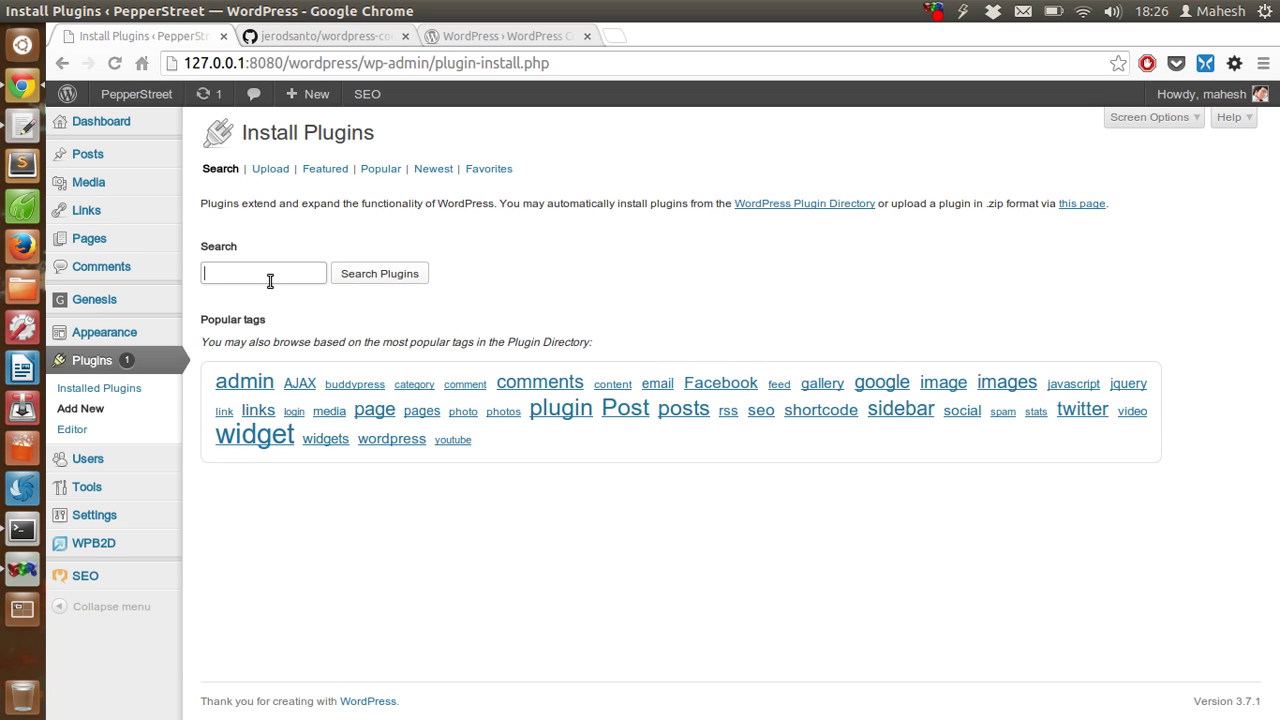
text(wordpress console)
key(Return)
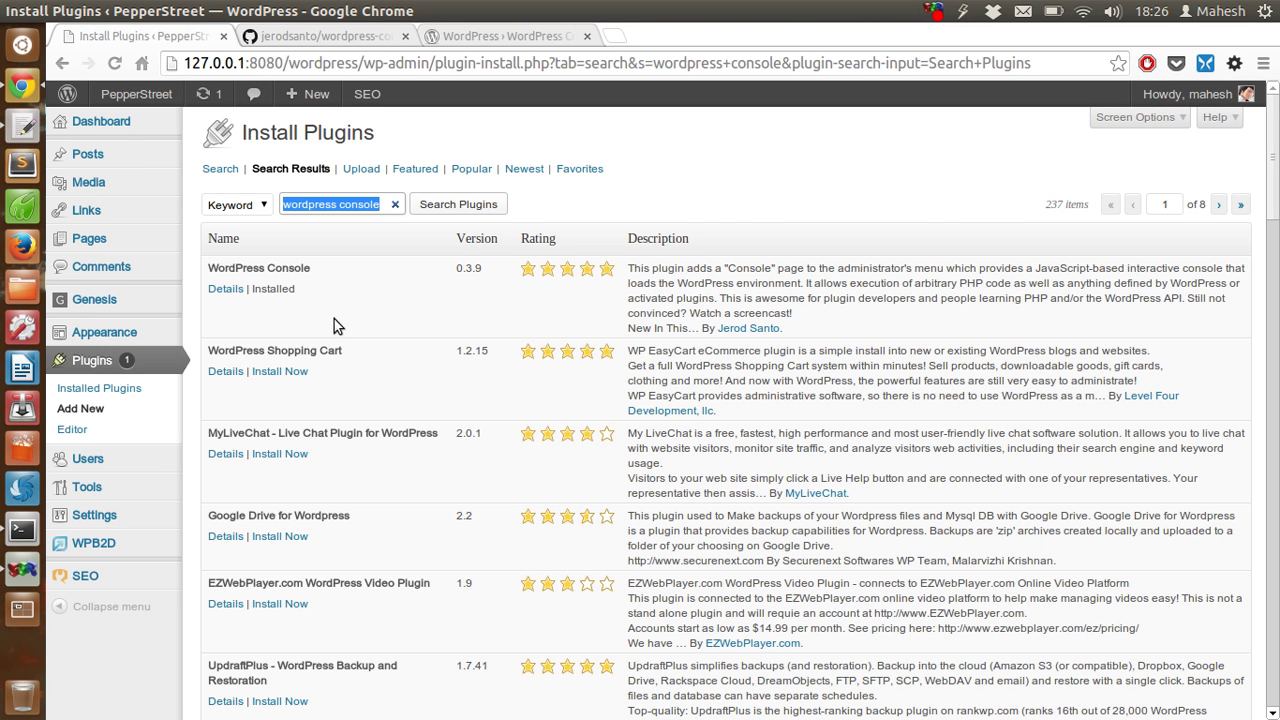
click(286, 290)
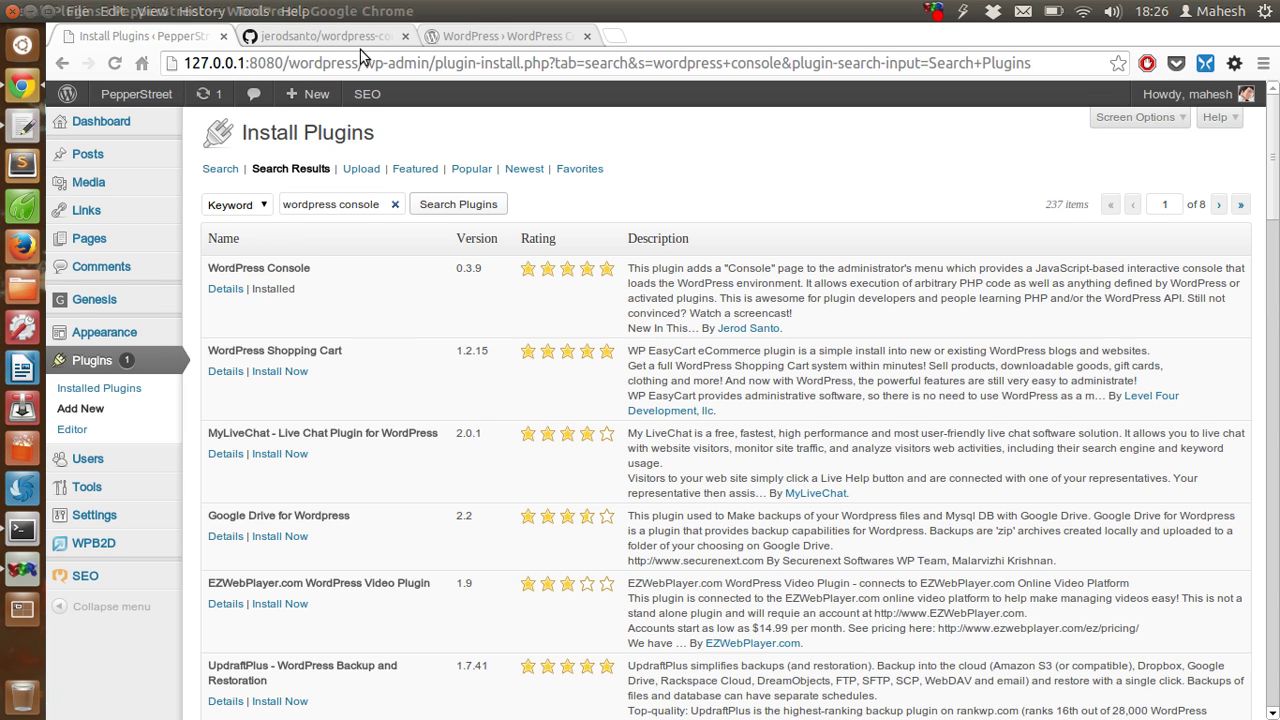
click(320, 36)
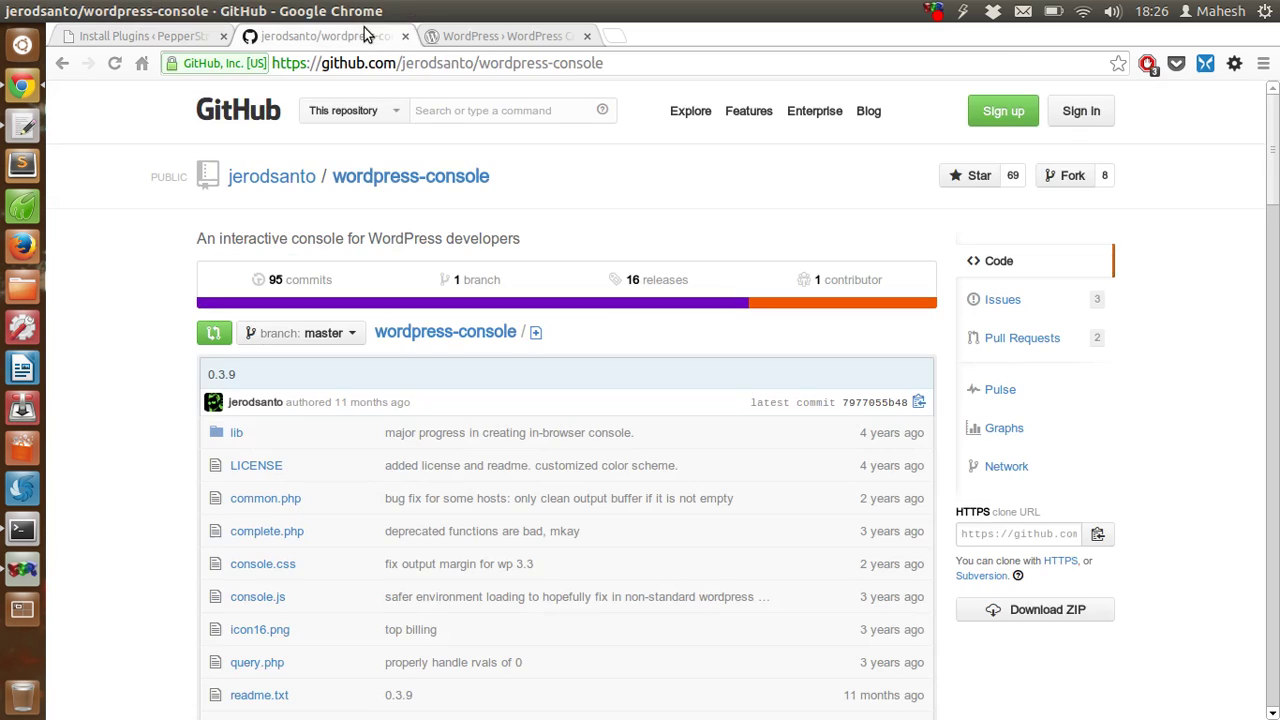
click(1000, 615)
click(173, 35)
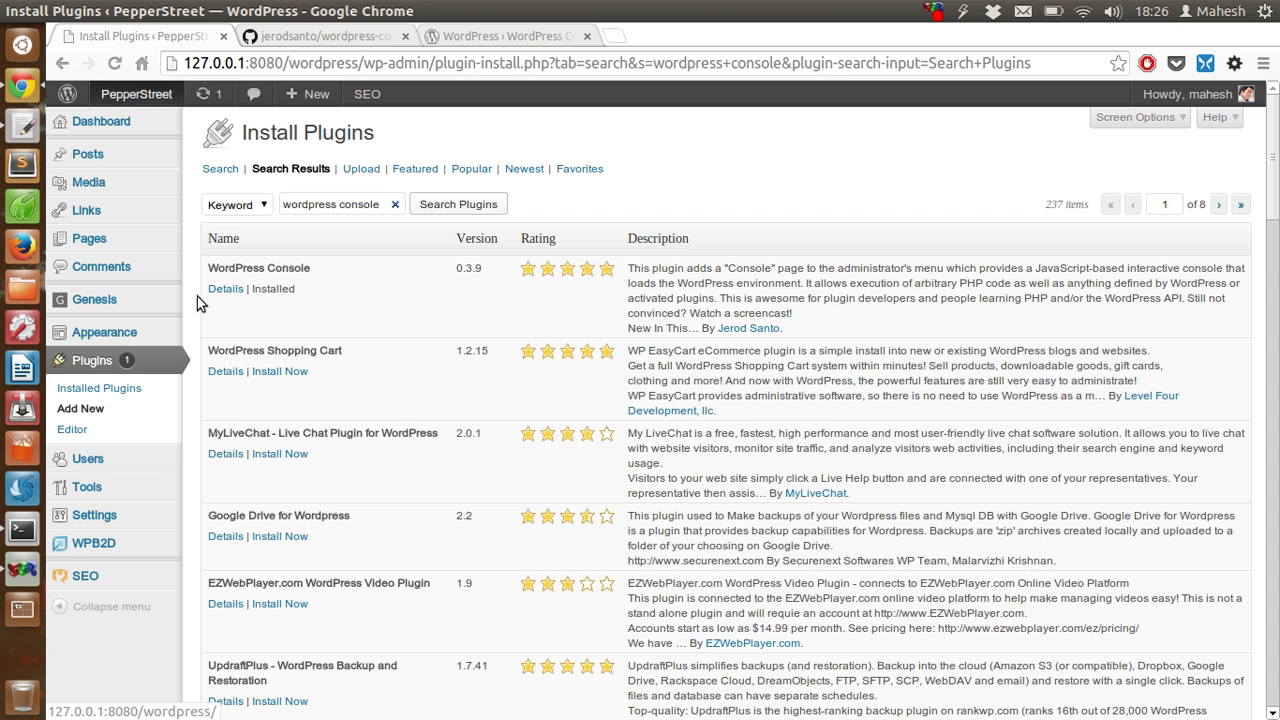
click(157, 395)
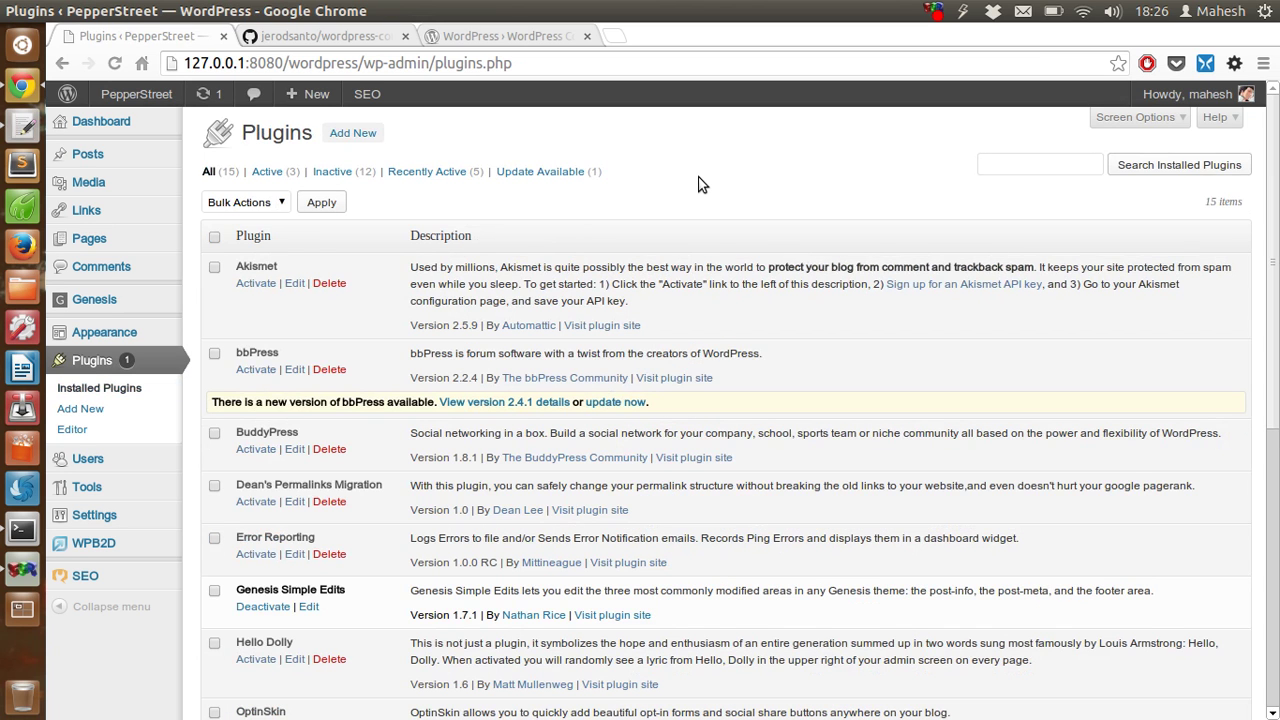
Activate WordPress Console in the Installed Plugins list, adding a Console admin menu entry.
scroll(702, 184, down, 5)
scroll(703, 178, down, 2)
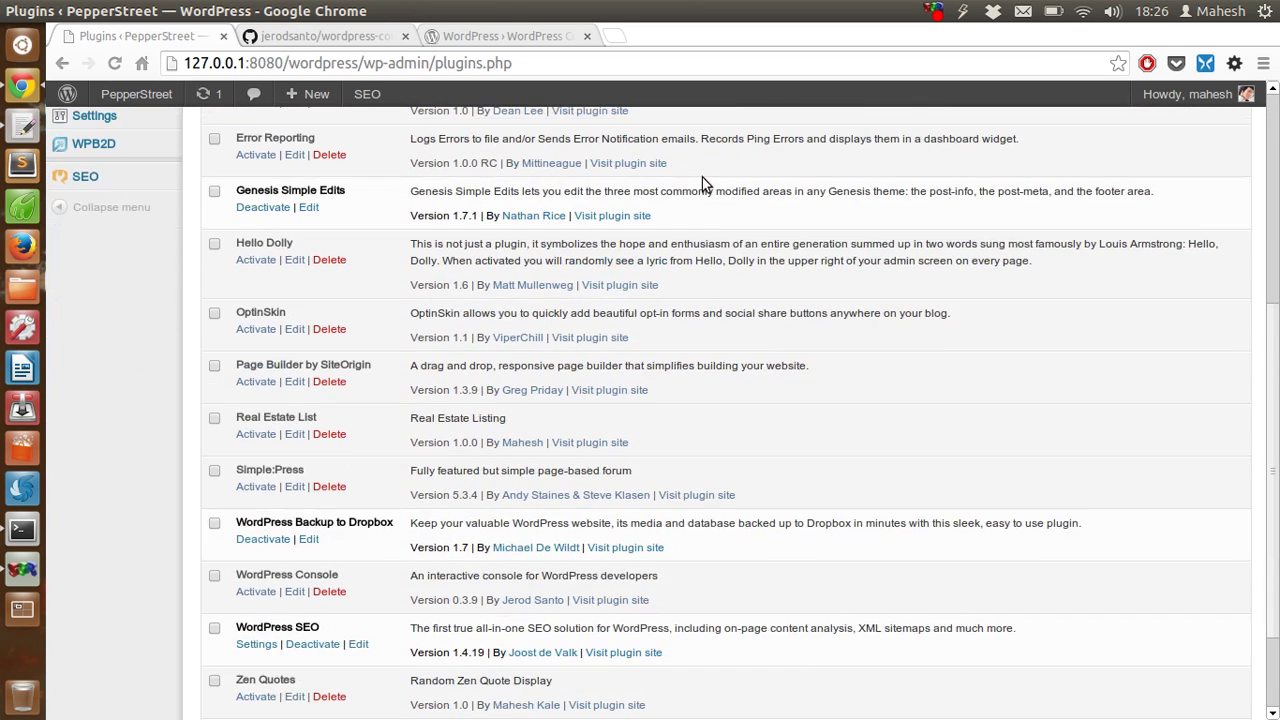
scroll(702, 178, down, 3)
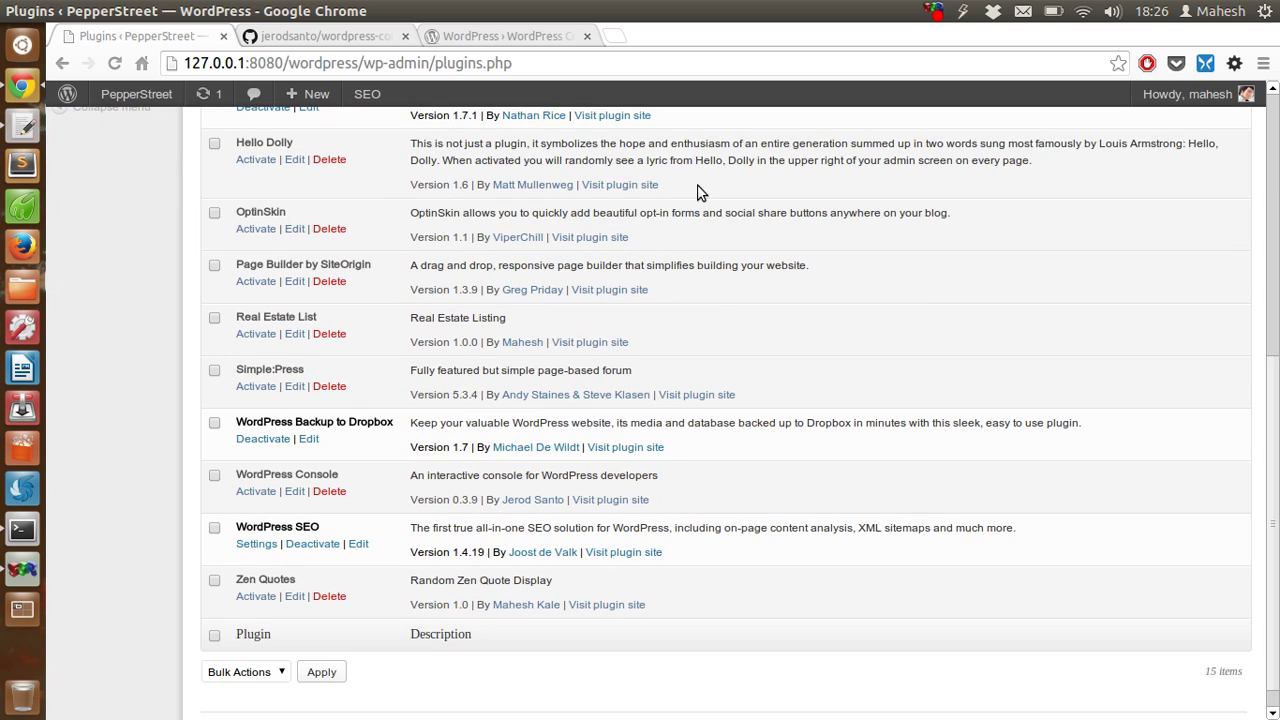
click(255, 491)
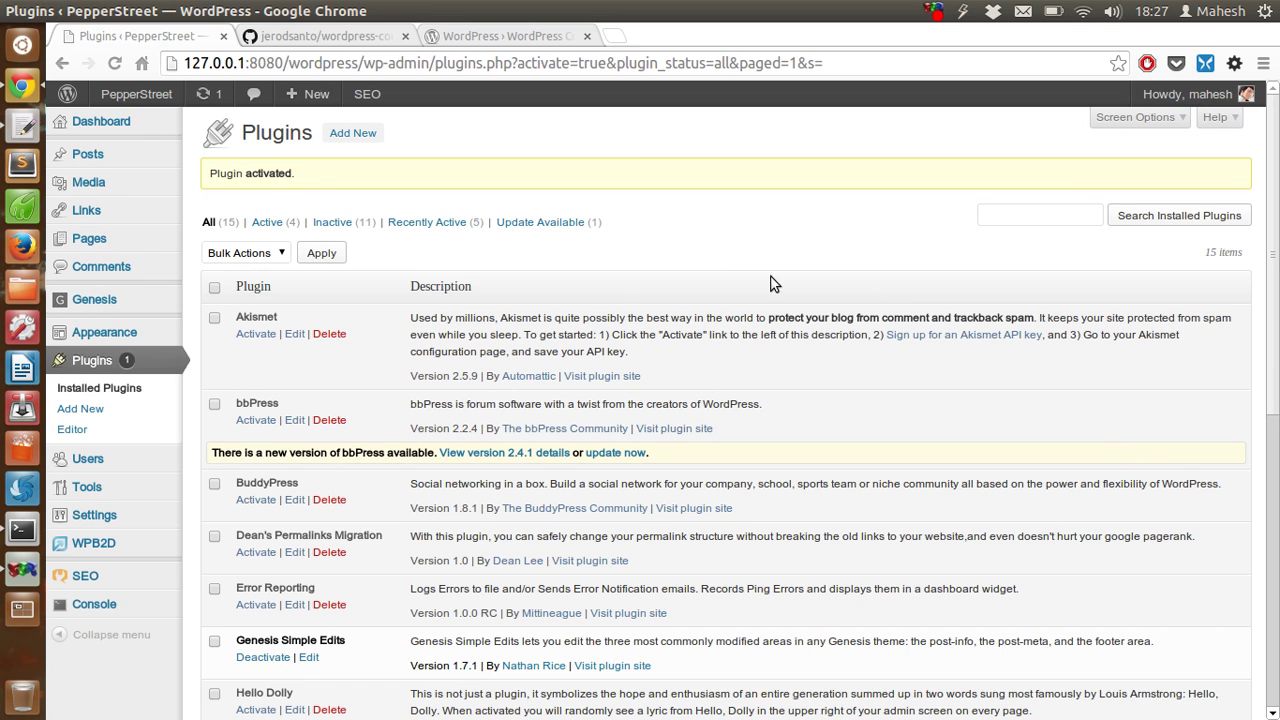
scroll(1160, 517, down, 3)
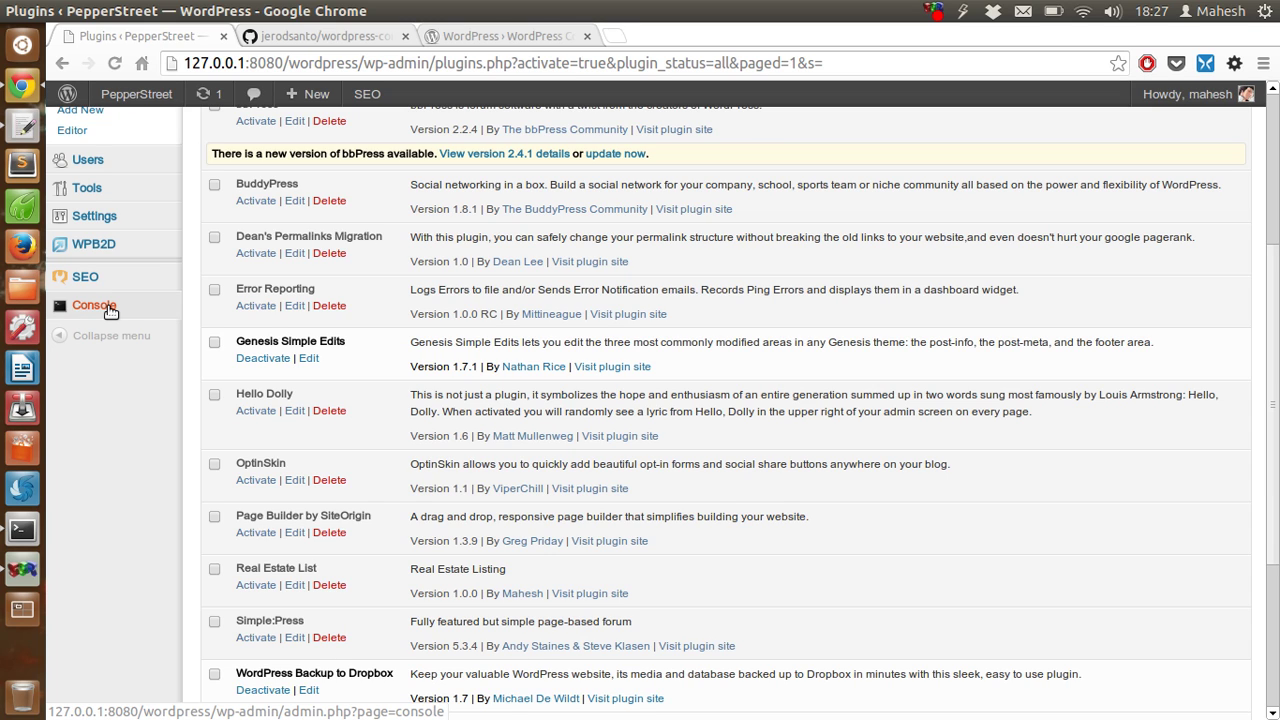
Open the new Console admin page and run 'help' at the >> prompt.
click(110, 312)
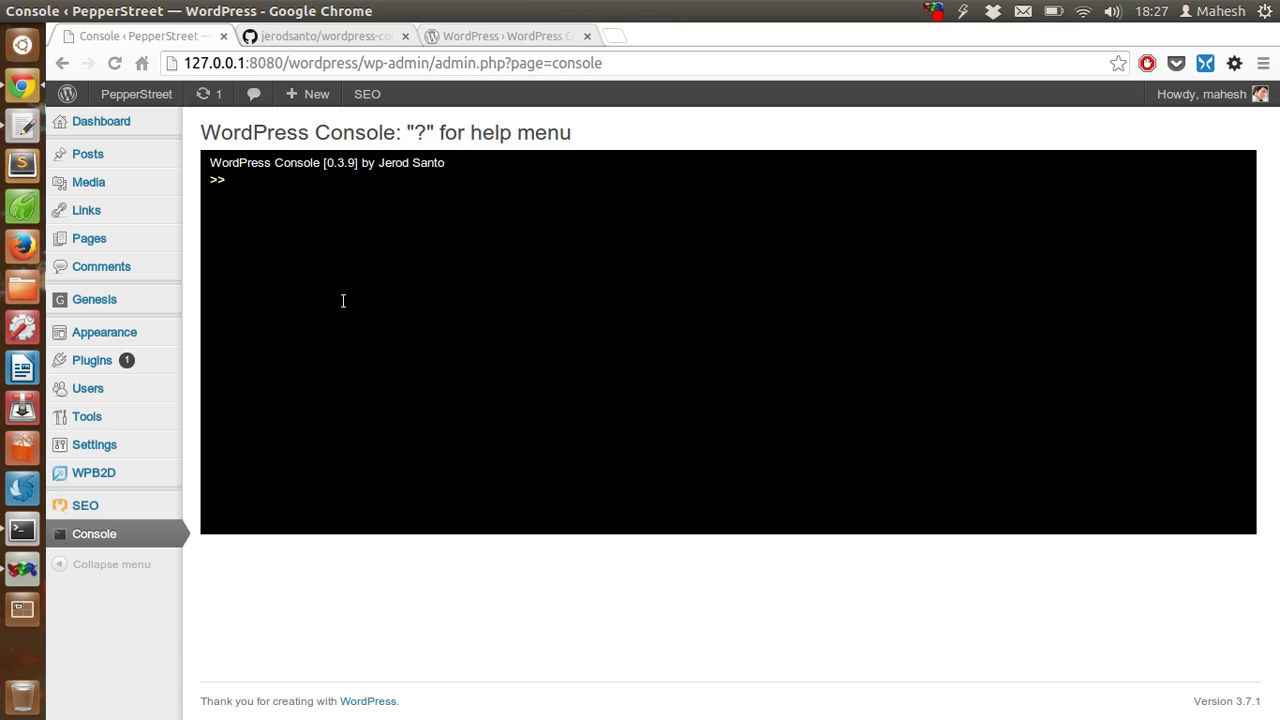
text(help)
key(Return)
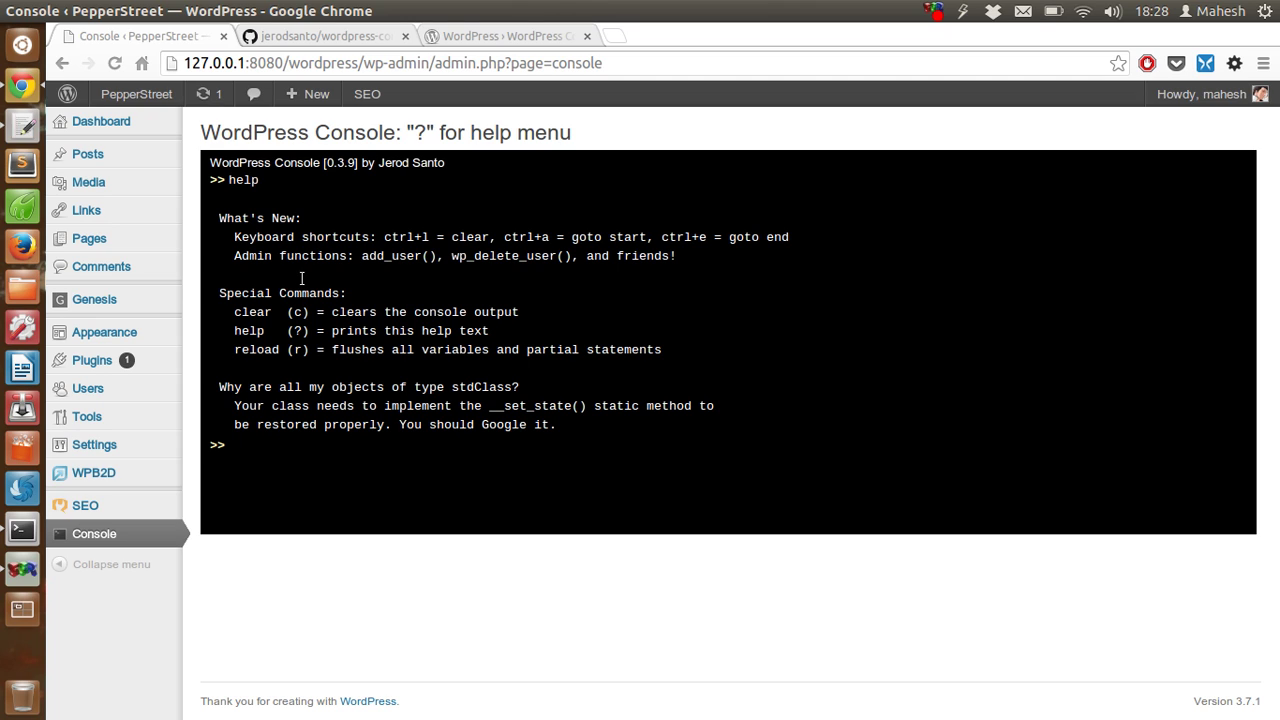
Evaluate 1+1 and console.log(1+1) in the console, fixing a typo along the way.
text(1+1)
key(Return)
text(ponsole.log(1+!)
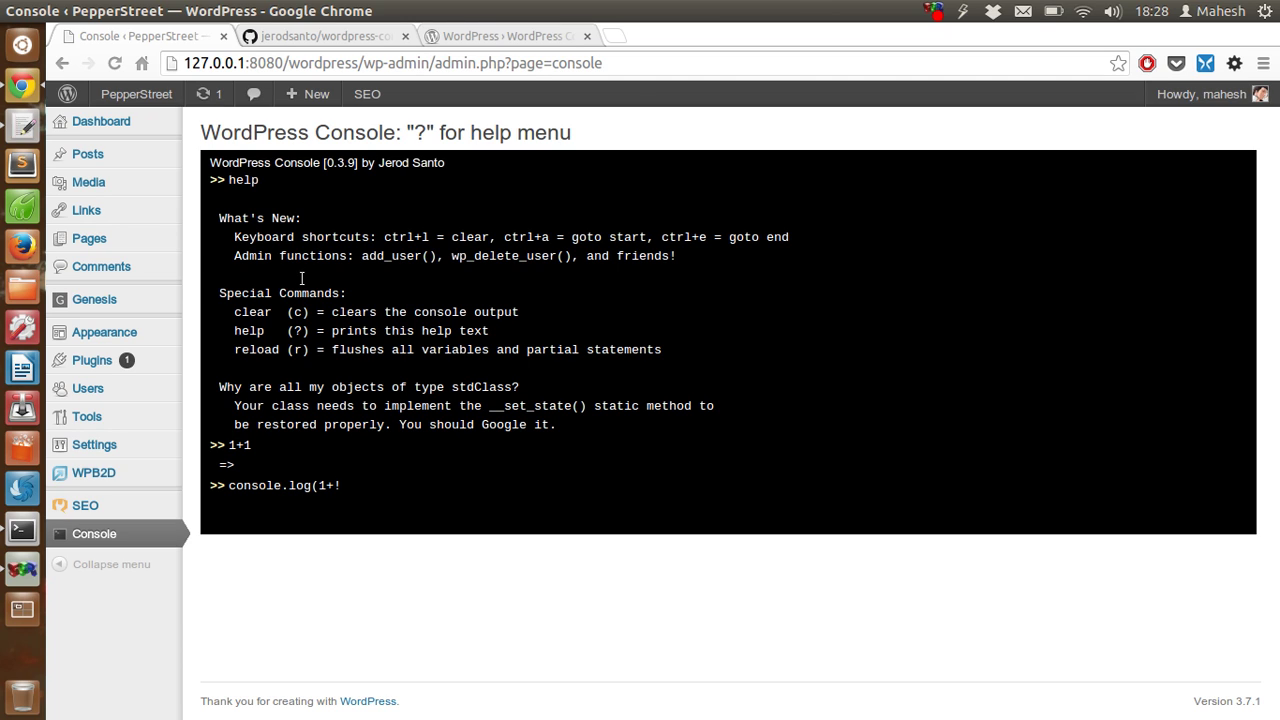
key(BackSpace)
text(1))
key(Return)
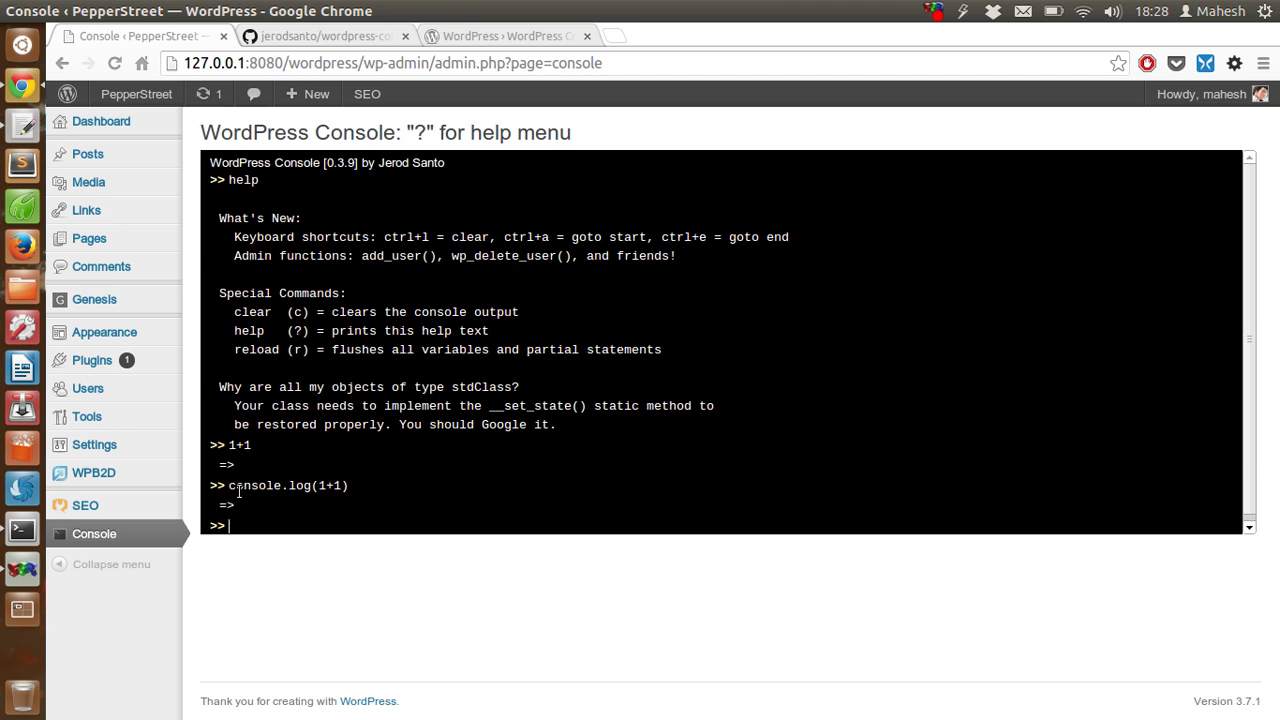
Select the output lines, then run 'clear' to empty the console.
drag(209, 502, 322, 507)
click(310, 503)
triple_click(264, 490)
click(320, 490)
text(clear)
key(Return)
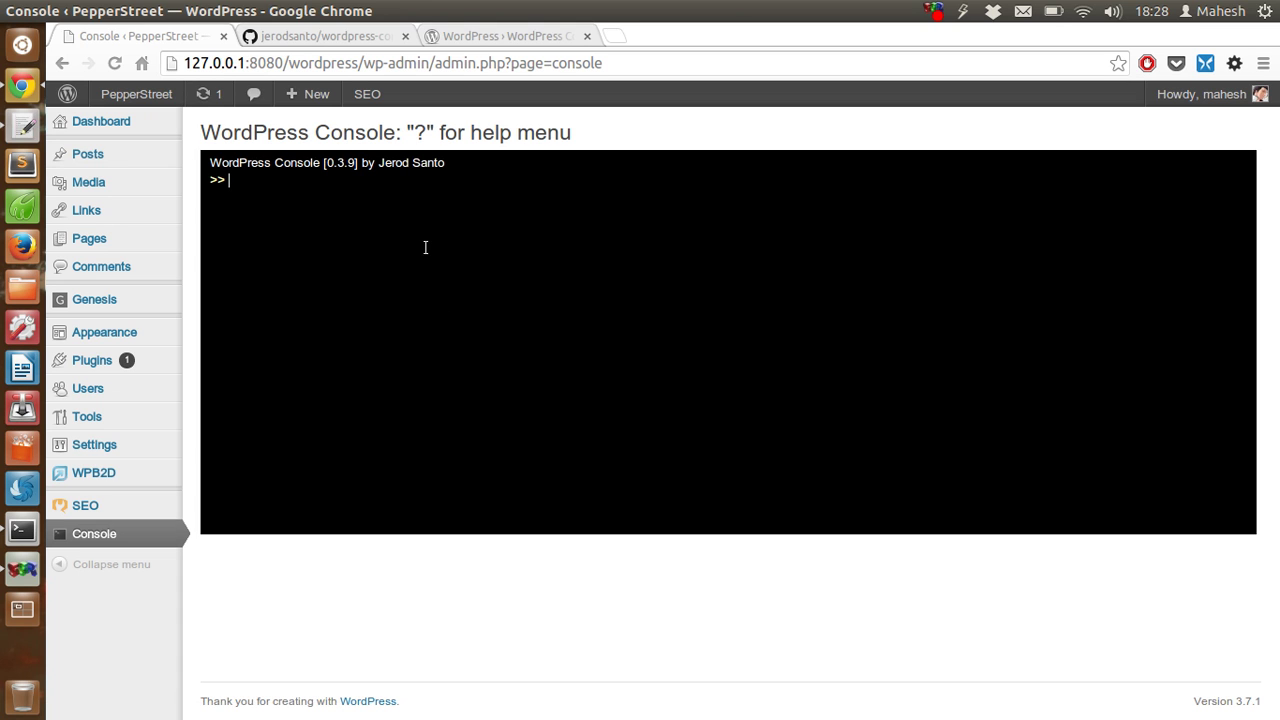
Read the GitHub readme's Installation and FAQ sections, then scroll back to the file list.
click(348, 38)
scroll(149, 420, down, 10)
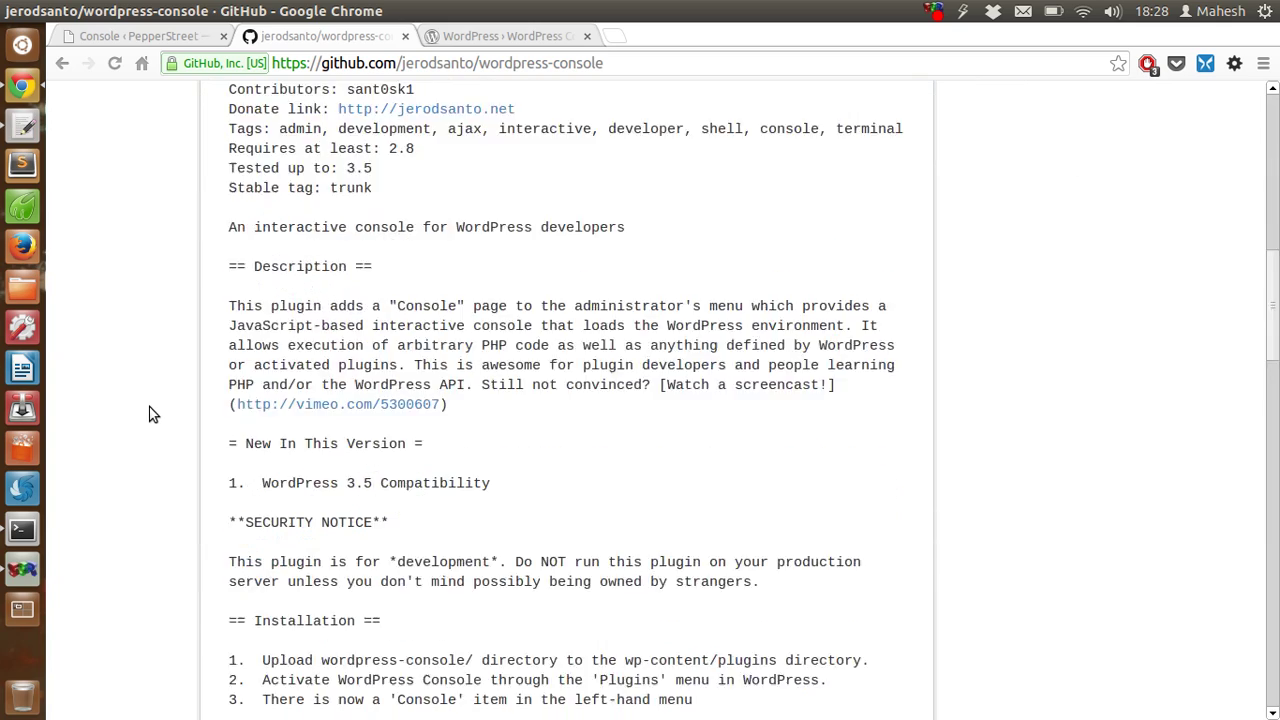
scroll(149, 414, down, 7)
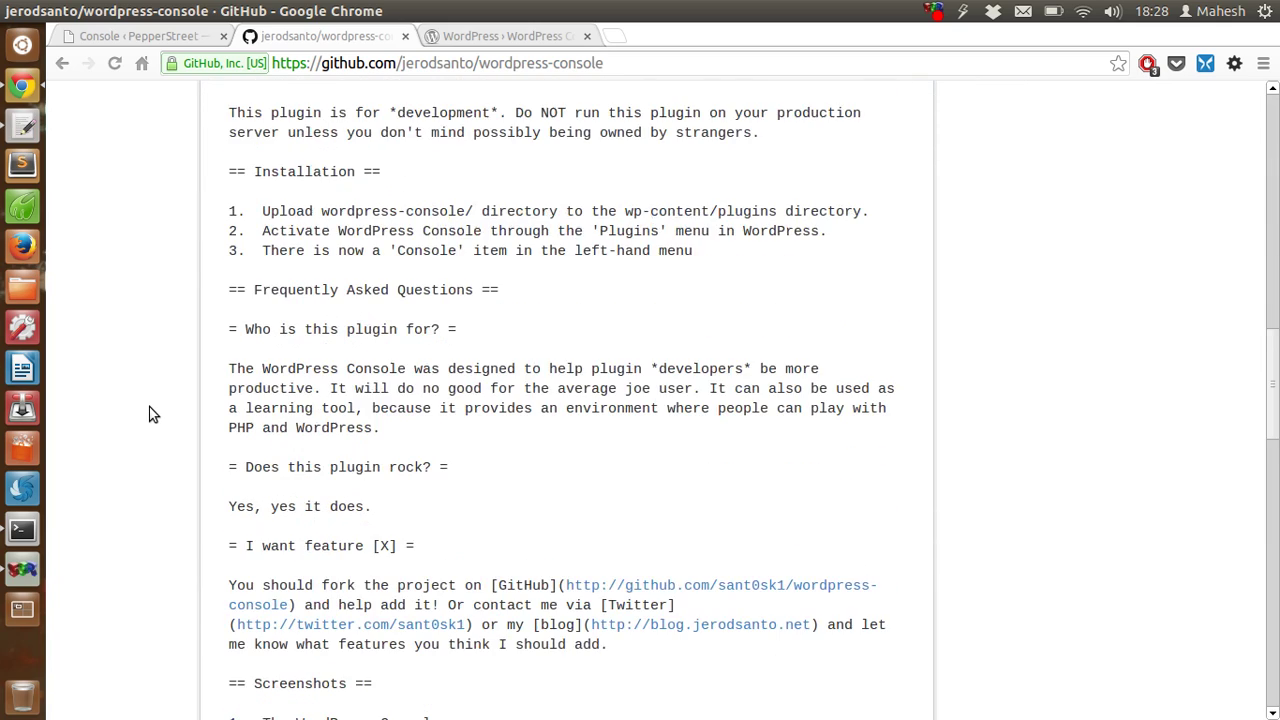
scroll(149, 414, down, 8)
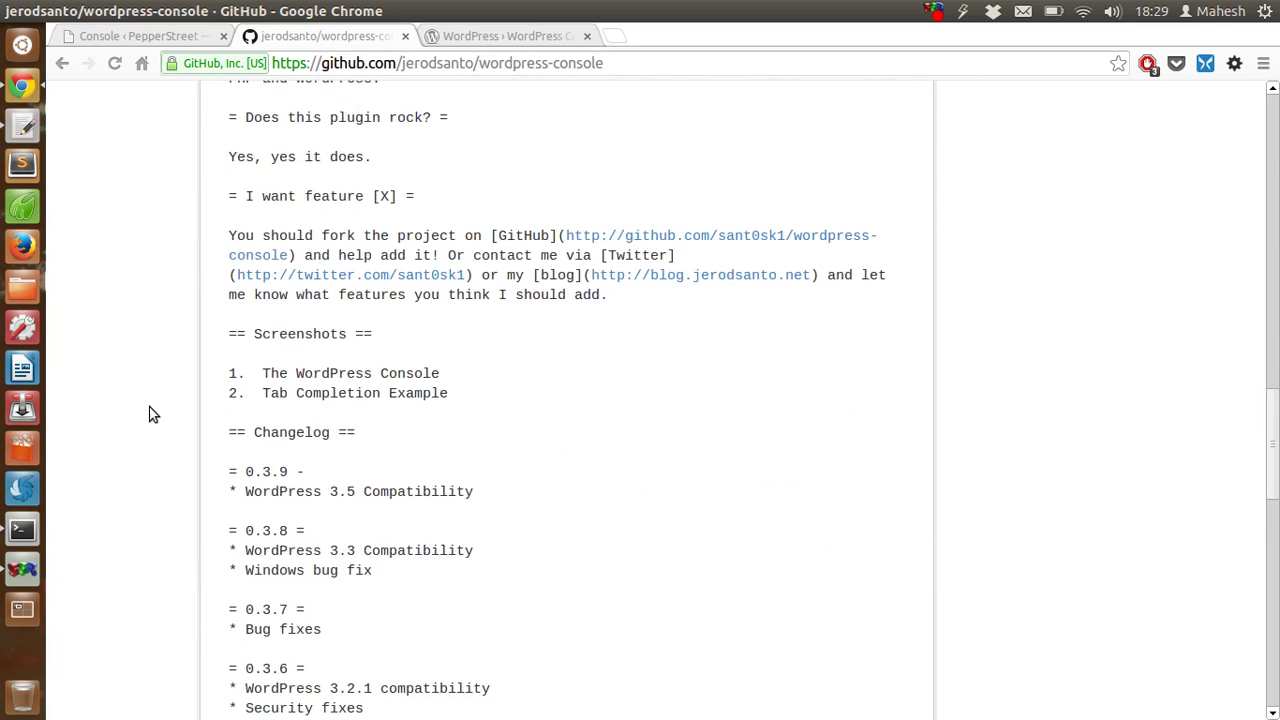
scroll(149, 414, up, 7)
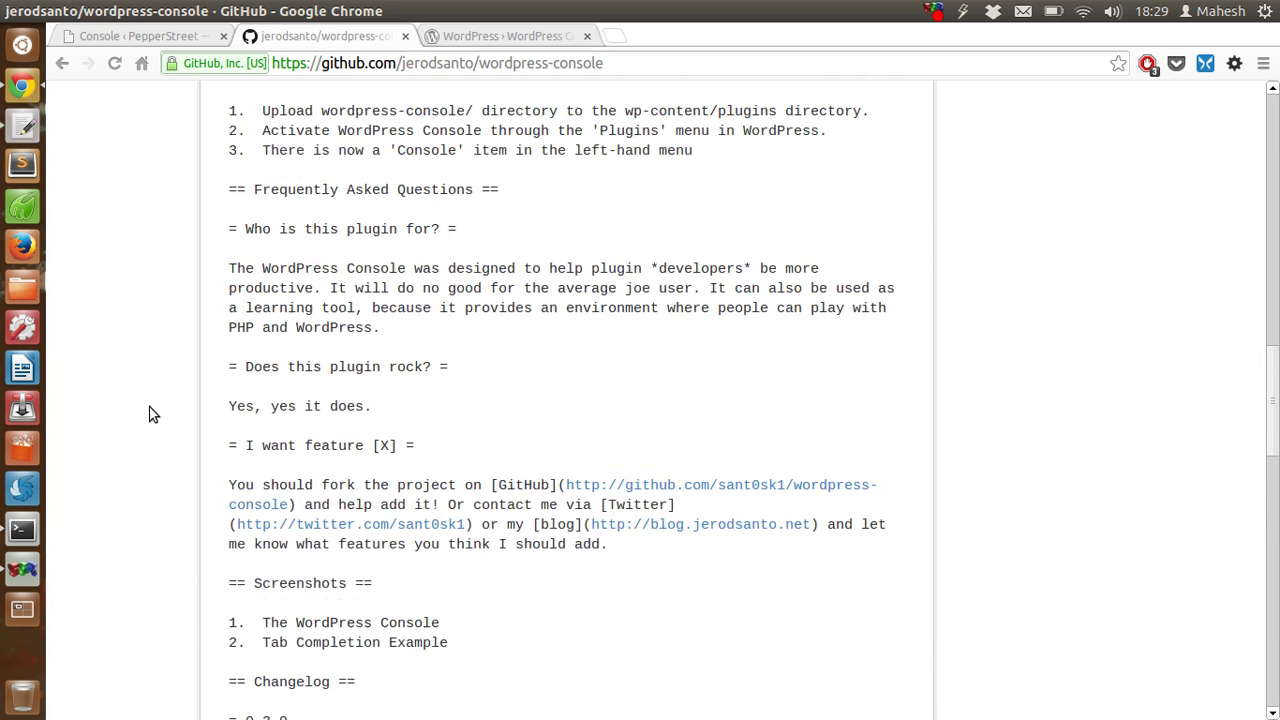
scroll(149, 414, down, 14)
scroll(149, 414, up, 12)
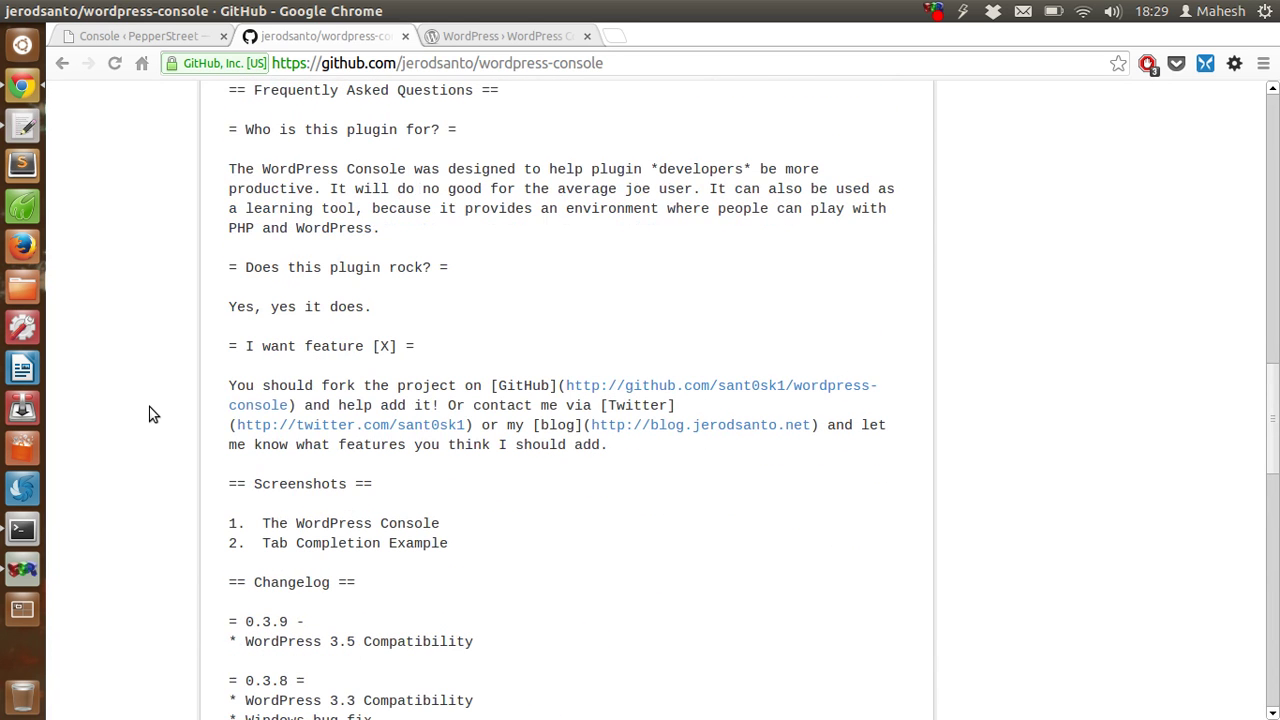
scroll(155, 381, up, 2)
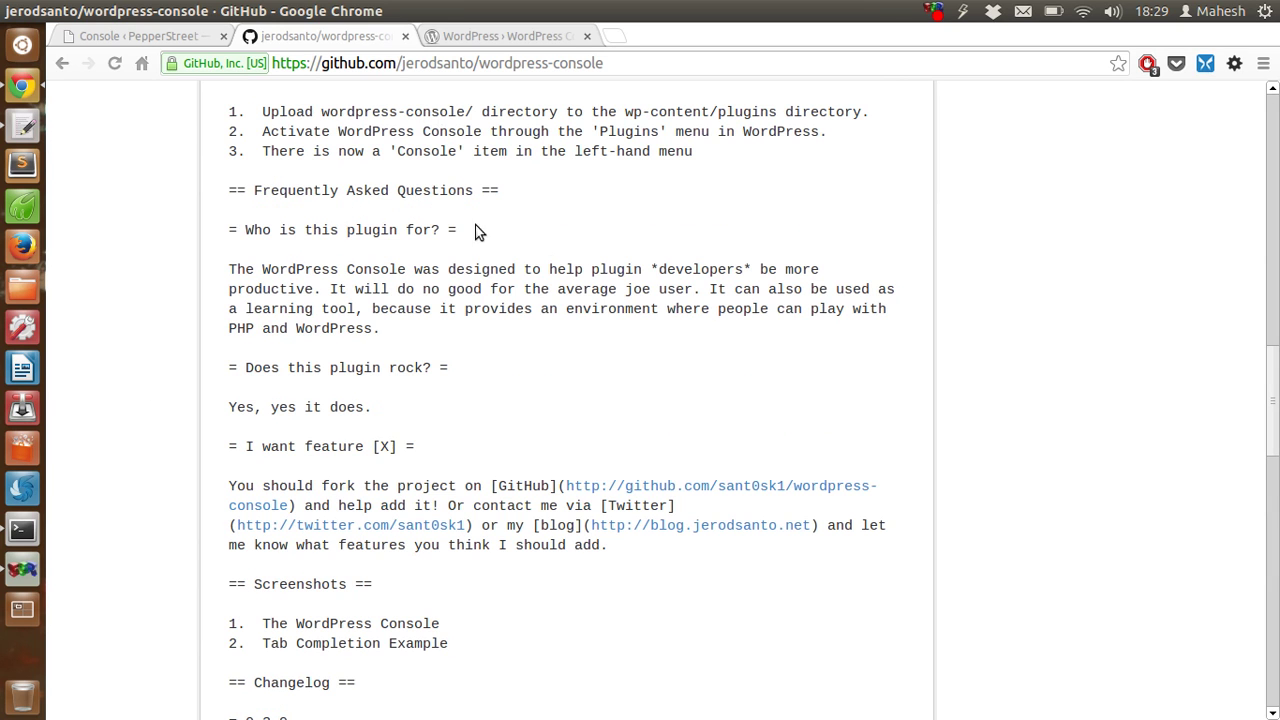
scroll(617, 258, up, 1)
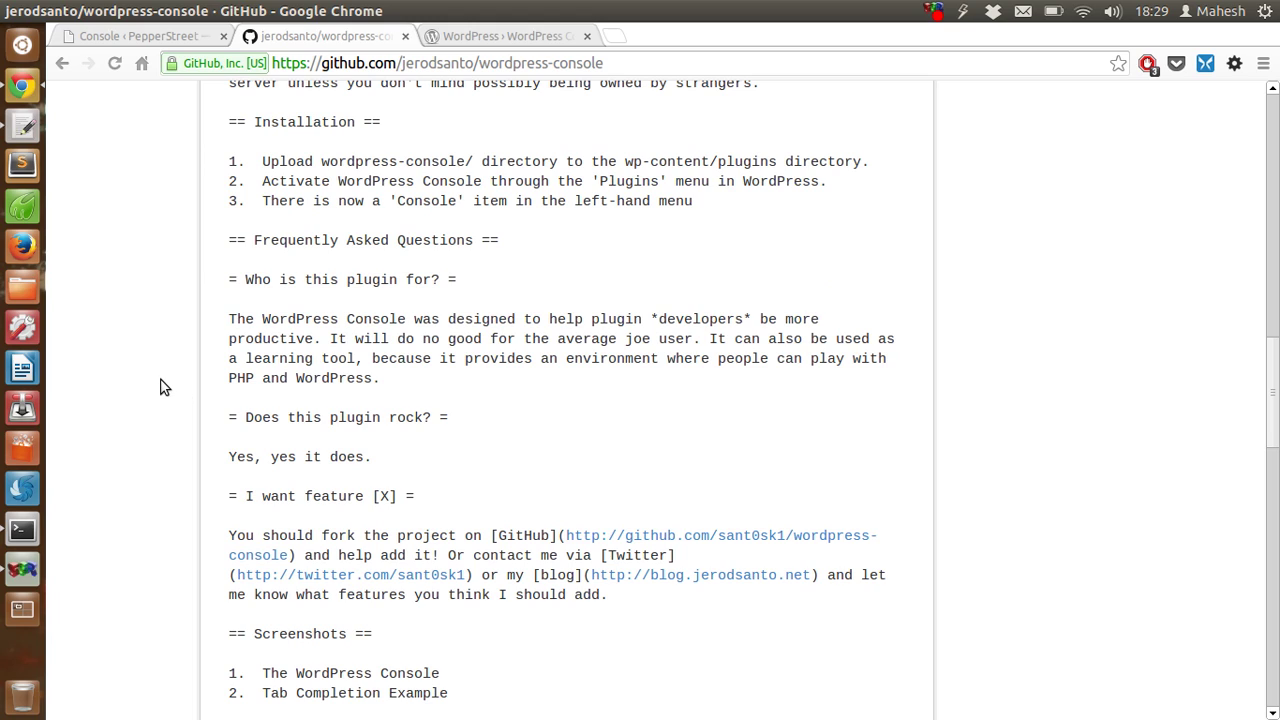
scroll(159, 377, down, 10)
scroll(159, 375, up, 9)
scroll(159, 375, up, 20)
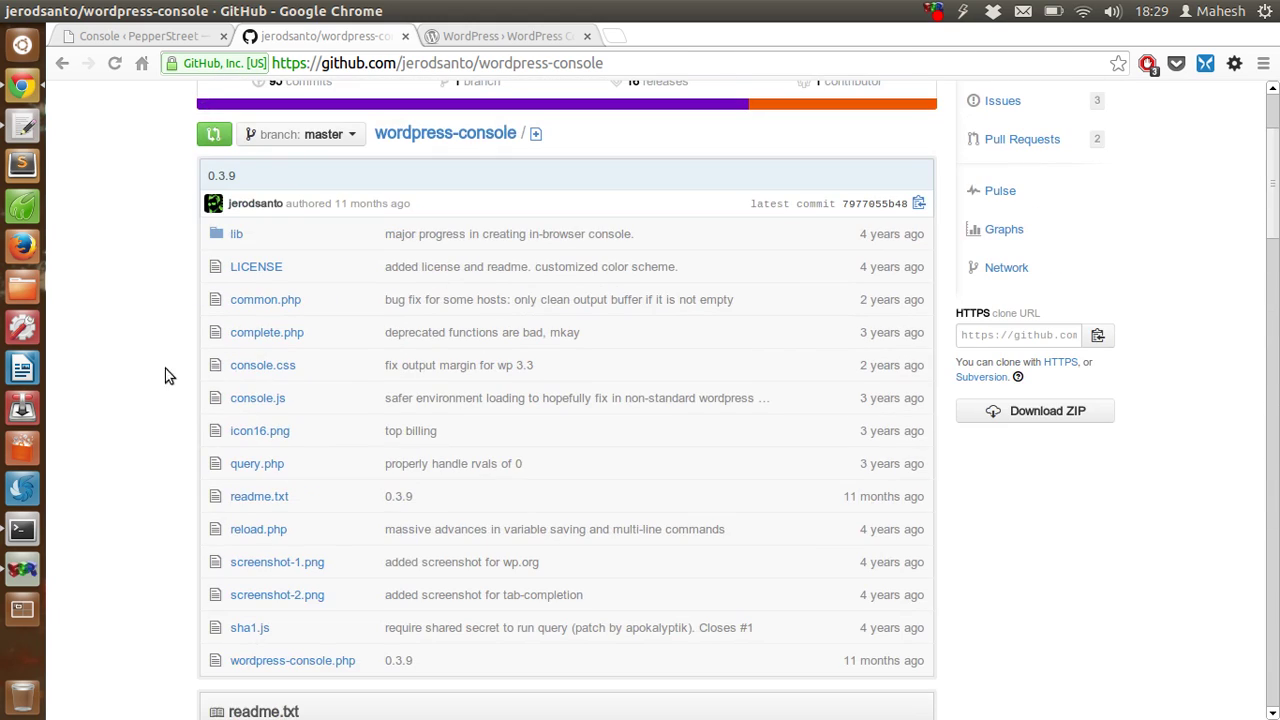
Open and read the WordPress Console plugin's FAQ on WordPress.org.
click(481, 40)
scroll(309, 301, down, 3)
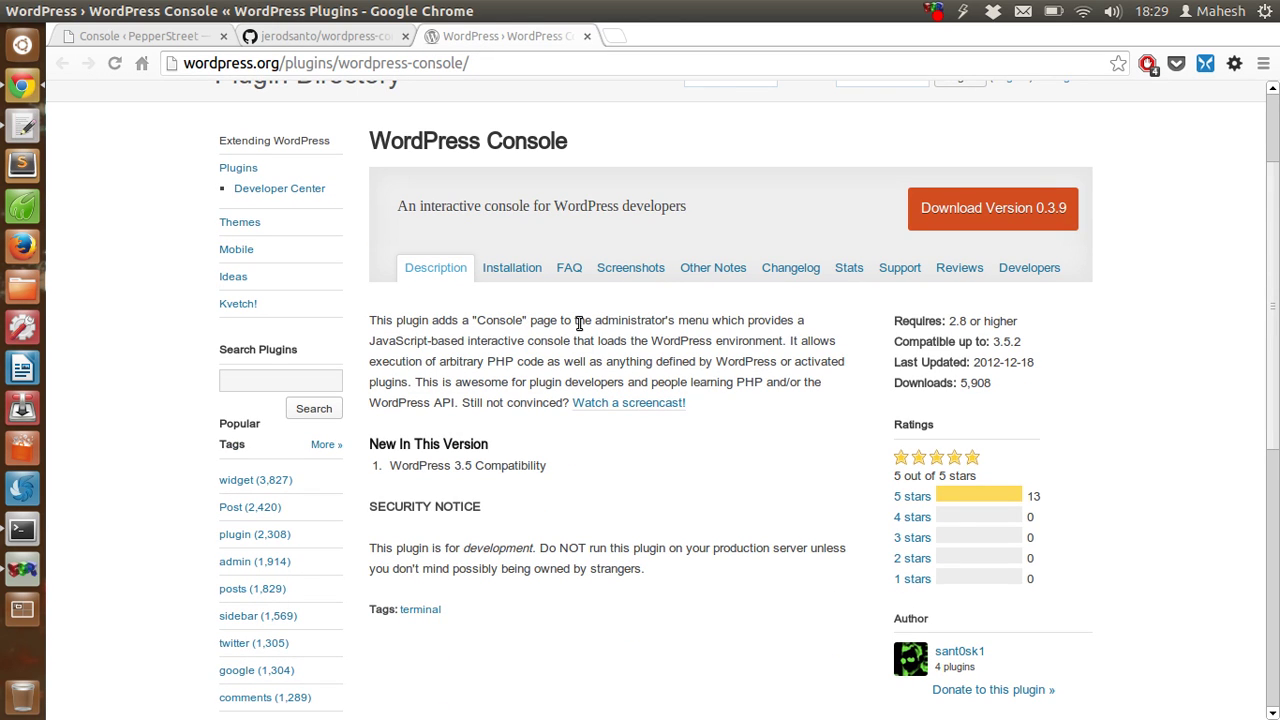
click(566, 268)
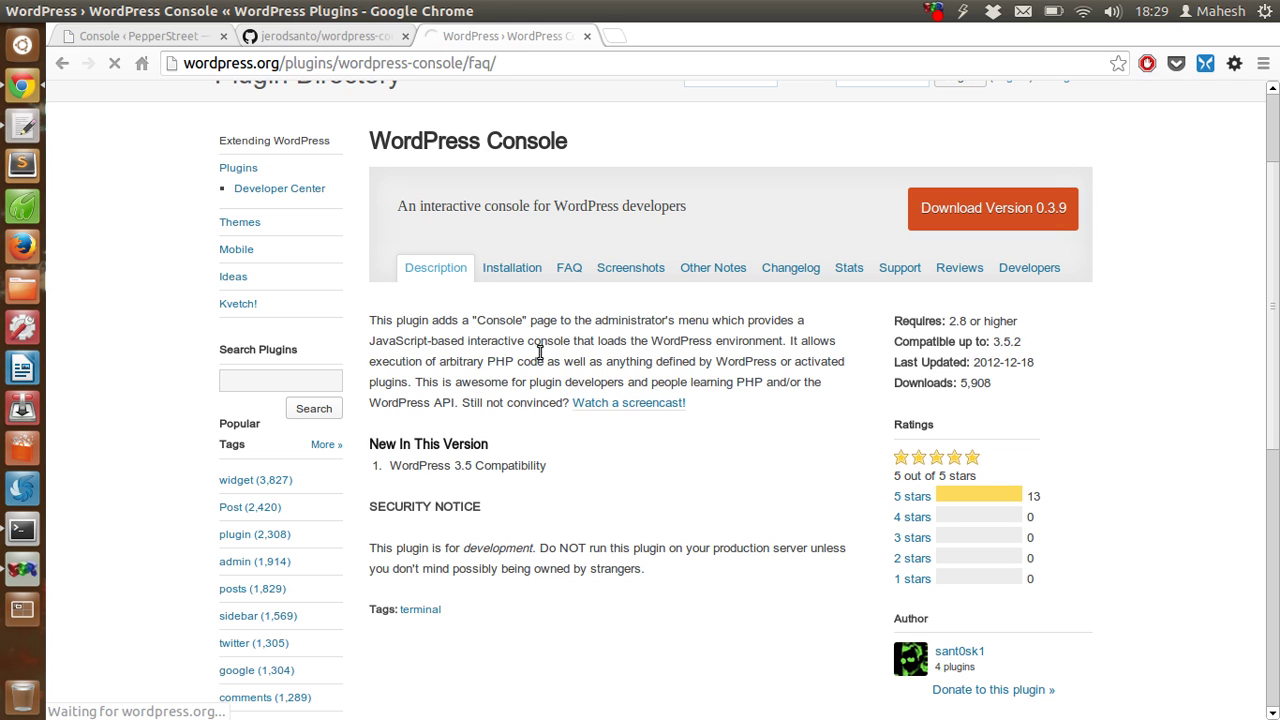
scroll(540, 353, down, 3)
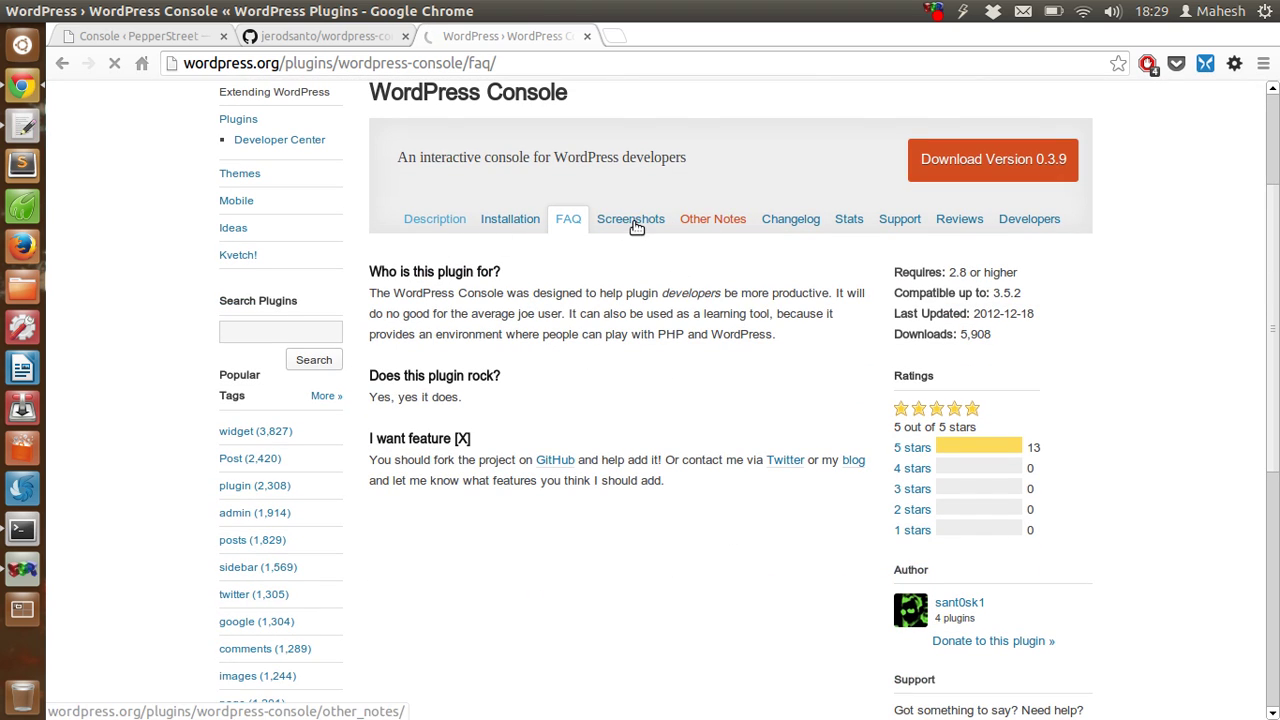
scroll(205, 358, up, 2)
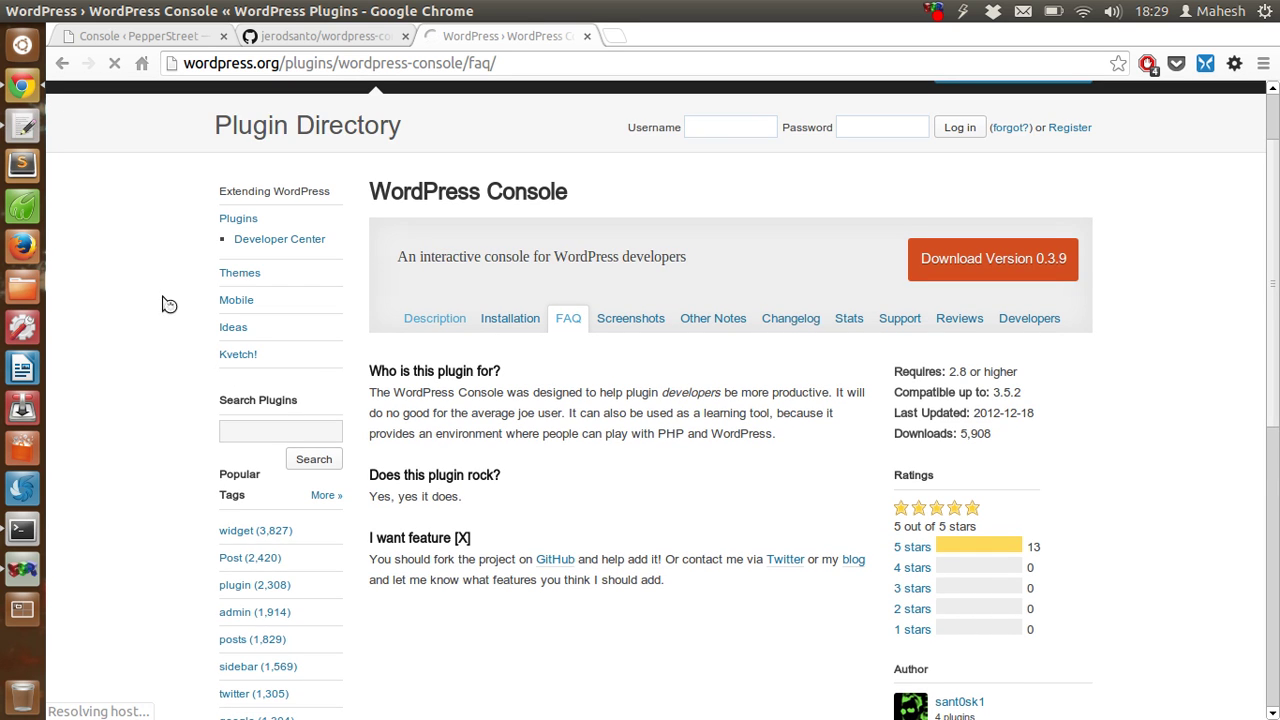
scroll(197, 282, down, 4)
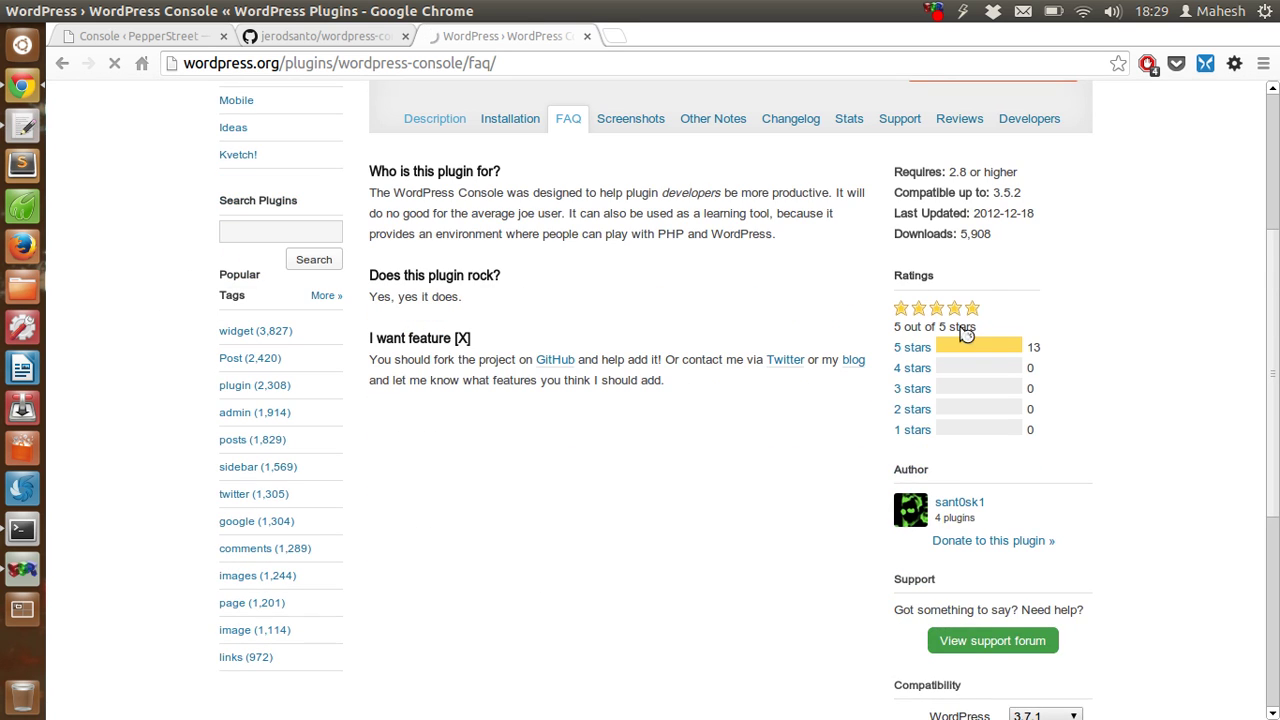
scroll(648, 312, up, 3)
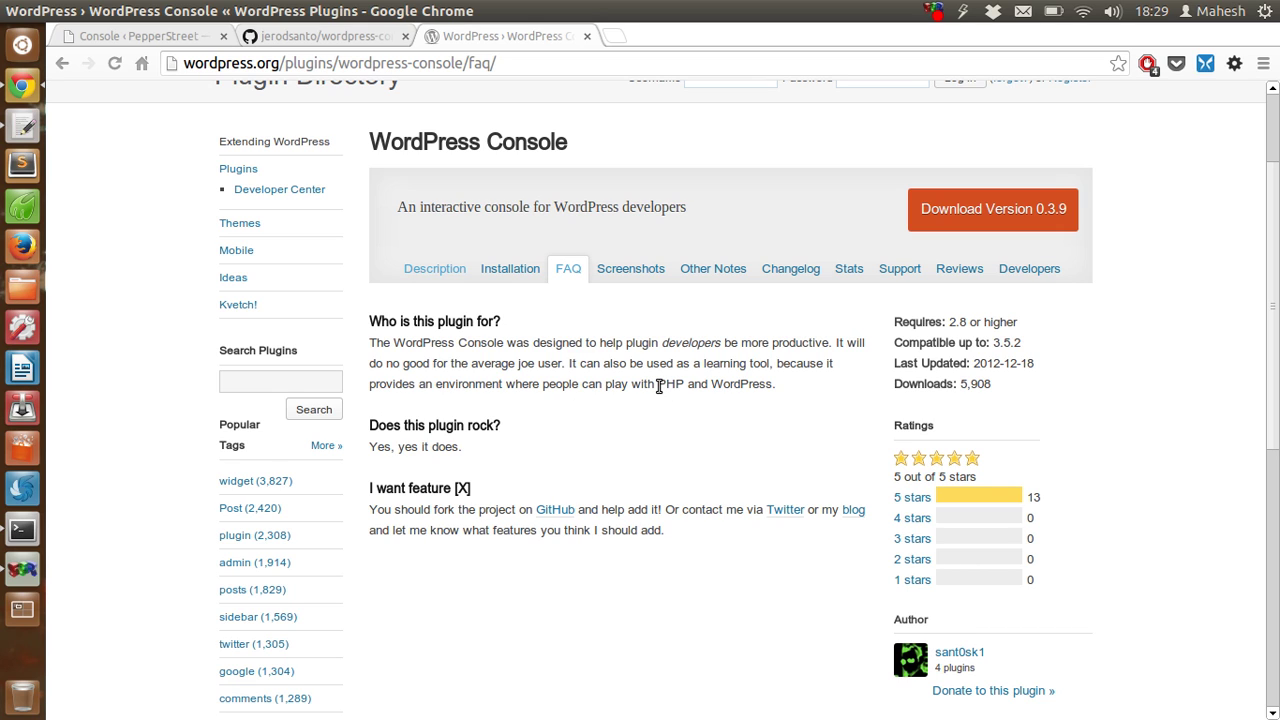
Compare the GitHub repository with the WordPress.org FAQ, finishing on the GitHub tab.
click(358, 40)
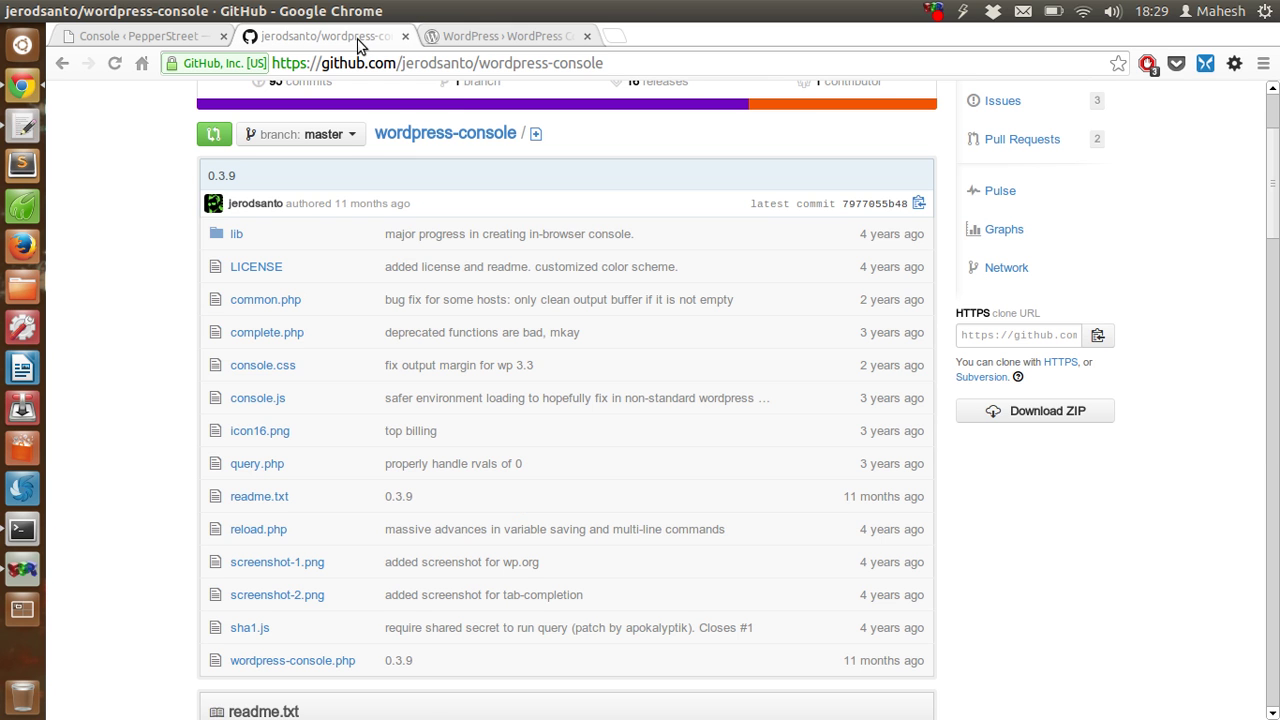
scroll(190, 168, up, 3)
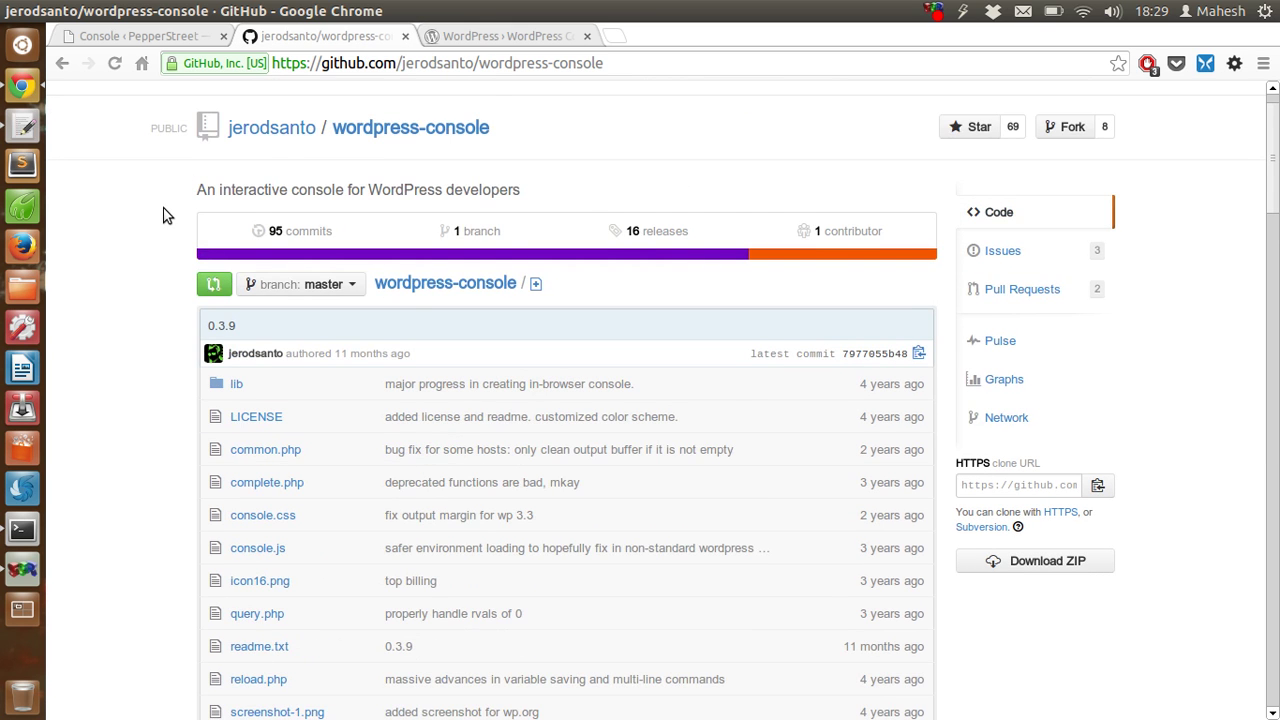
scroll(166, 216, down, 1)
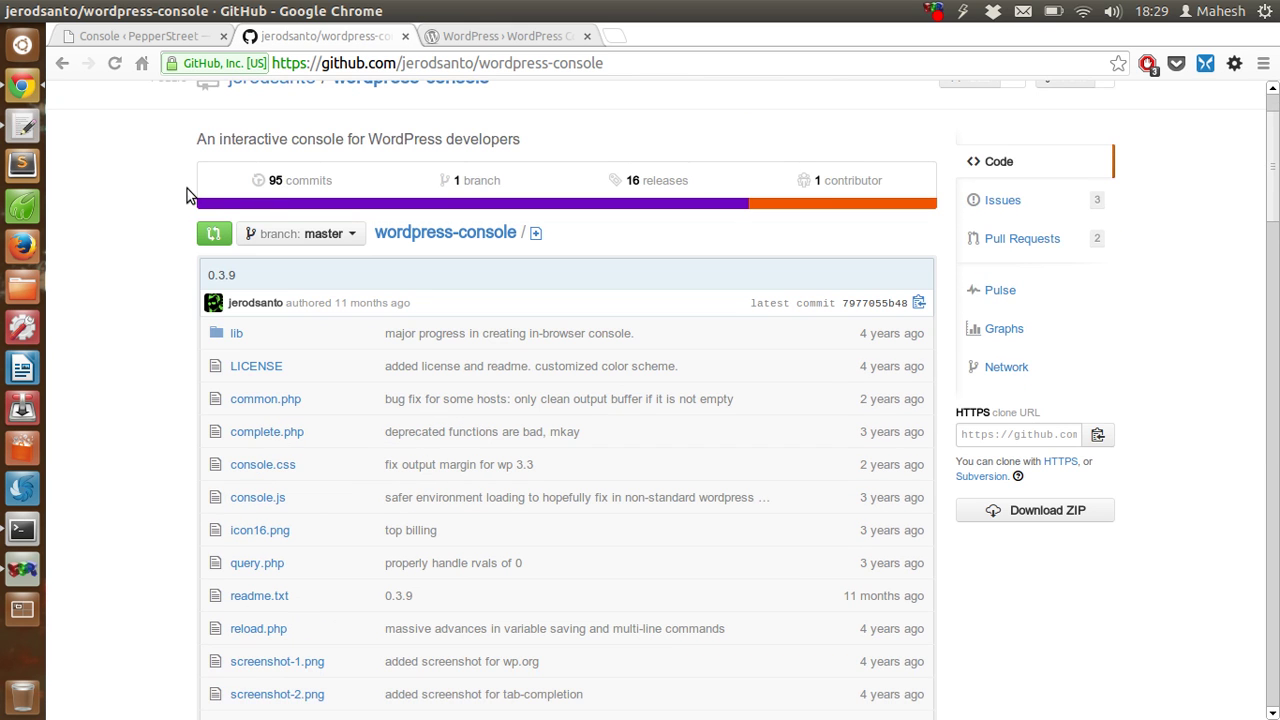
click(578, 37)
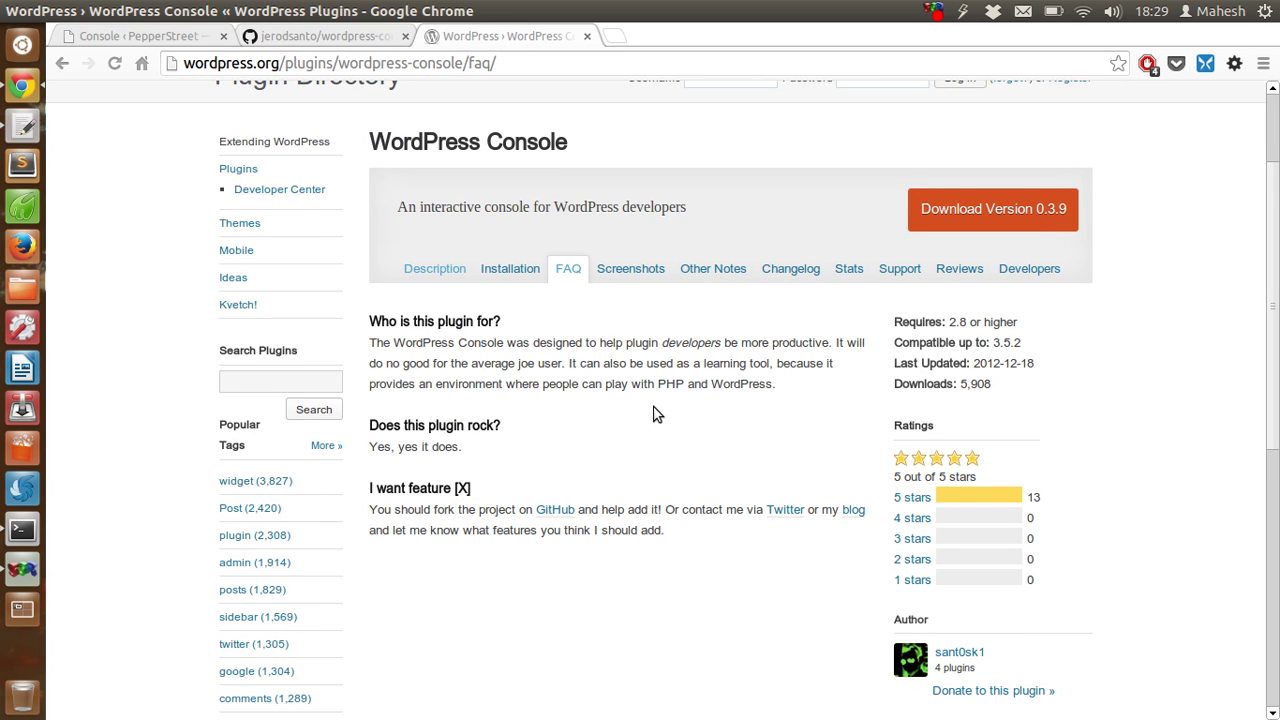
scroll(655, 414, down, 1)
scroll(400, 160, up, 1)
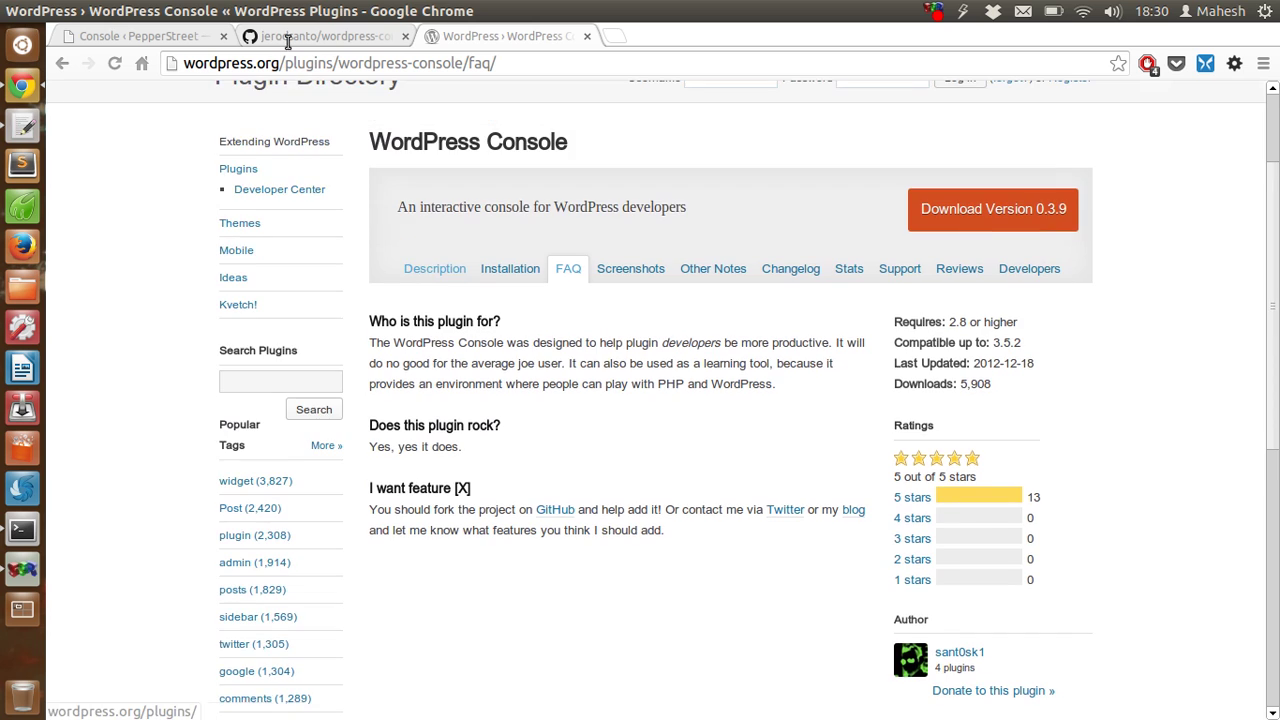
click(290, 38)
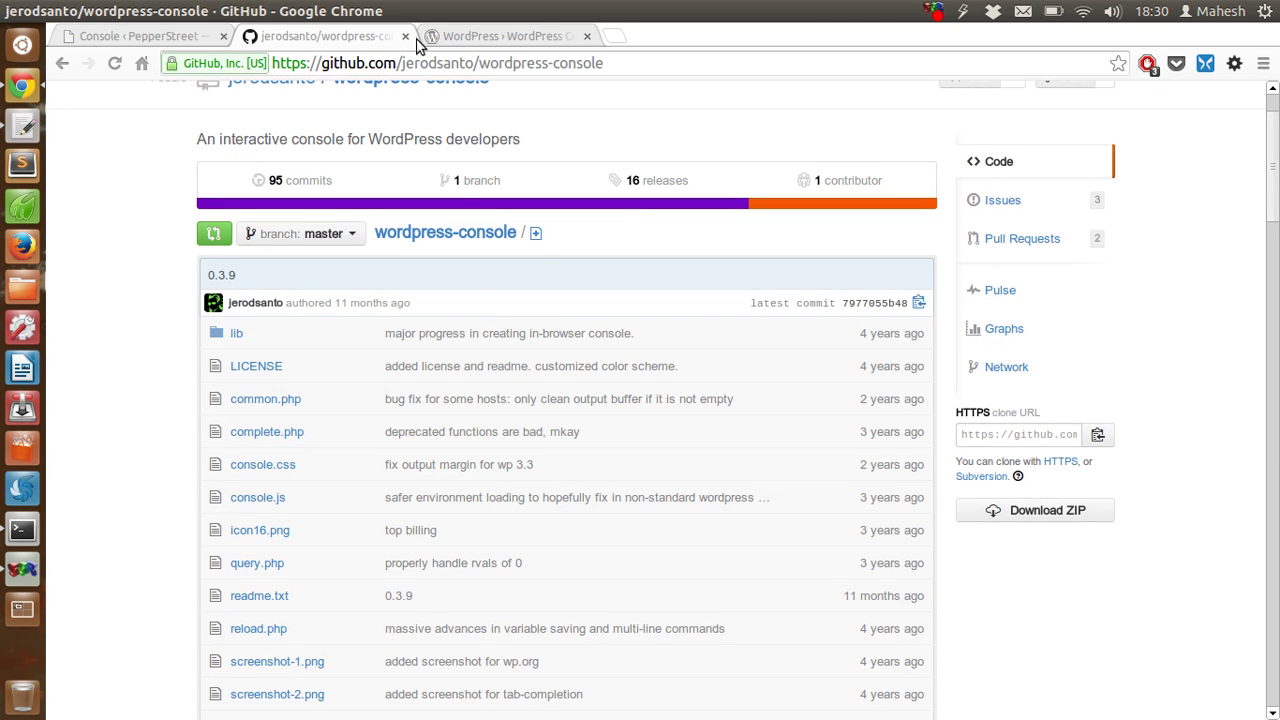
click(490, 36)
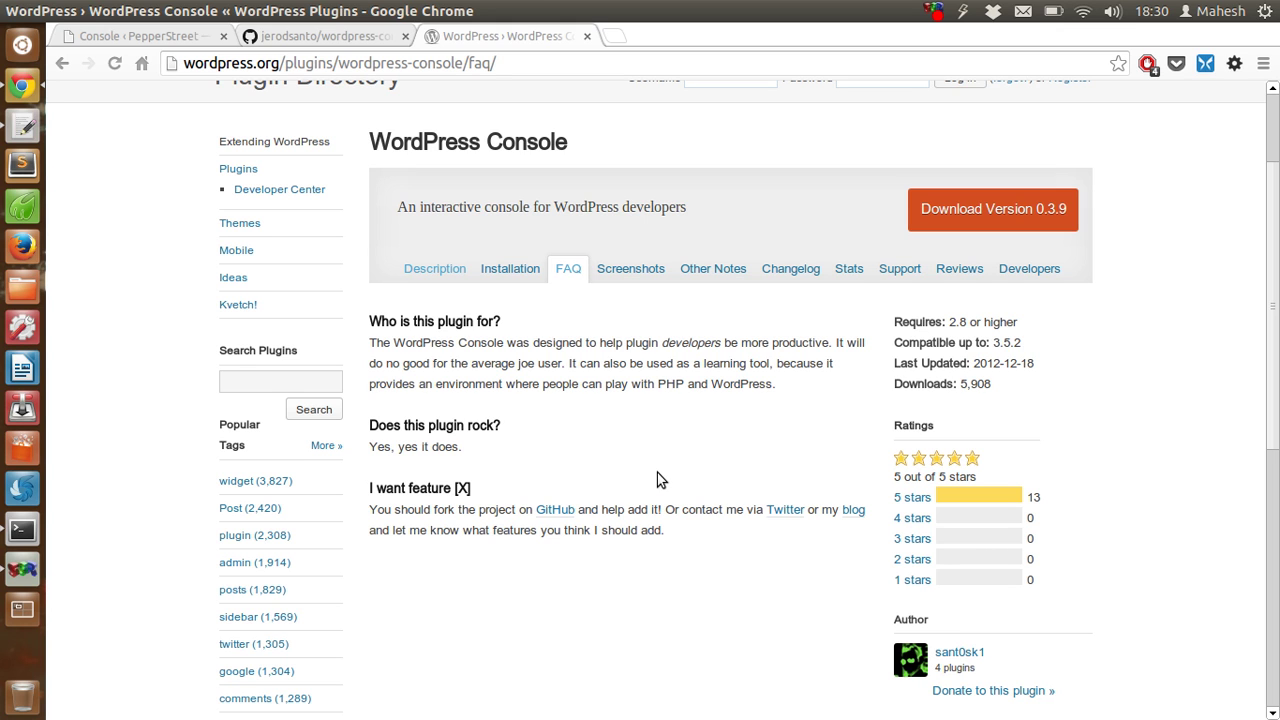
scroll(642, 432, up, 3)
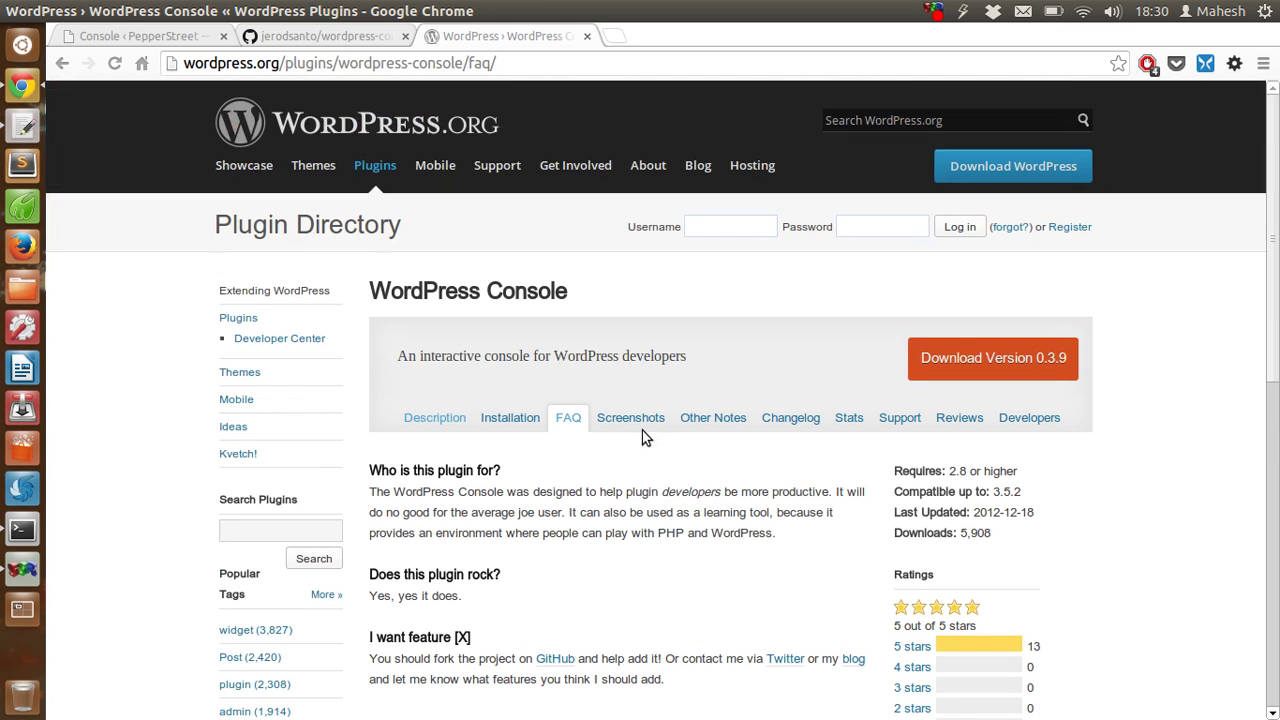
click(286, 38)
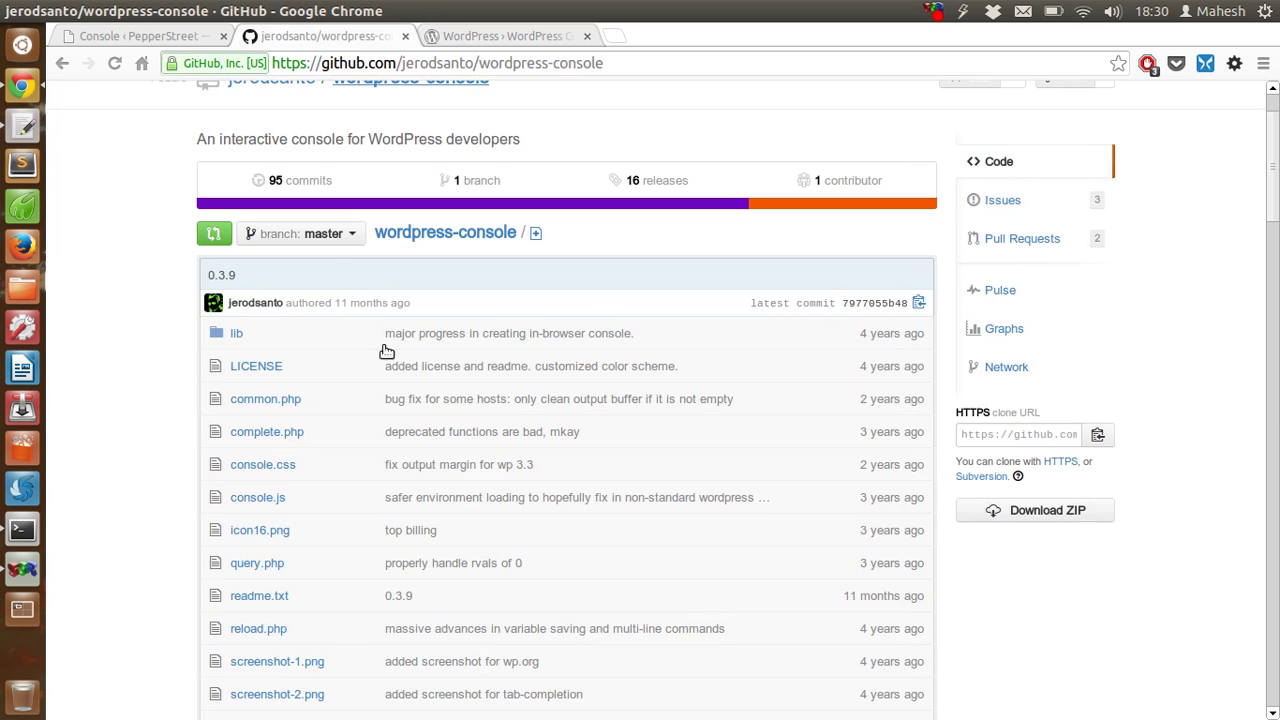
Return to the Console « PepperStreet admin page showing the empty 0.3.9 prompt.
click(180, 38)
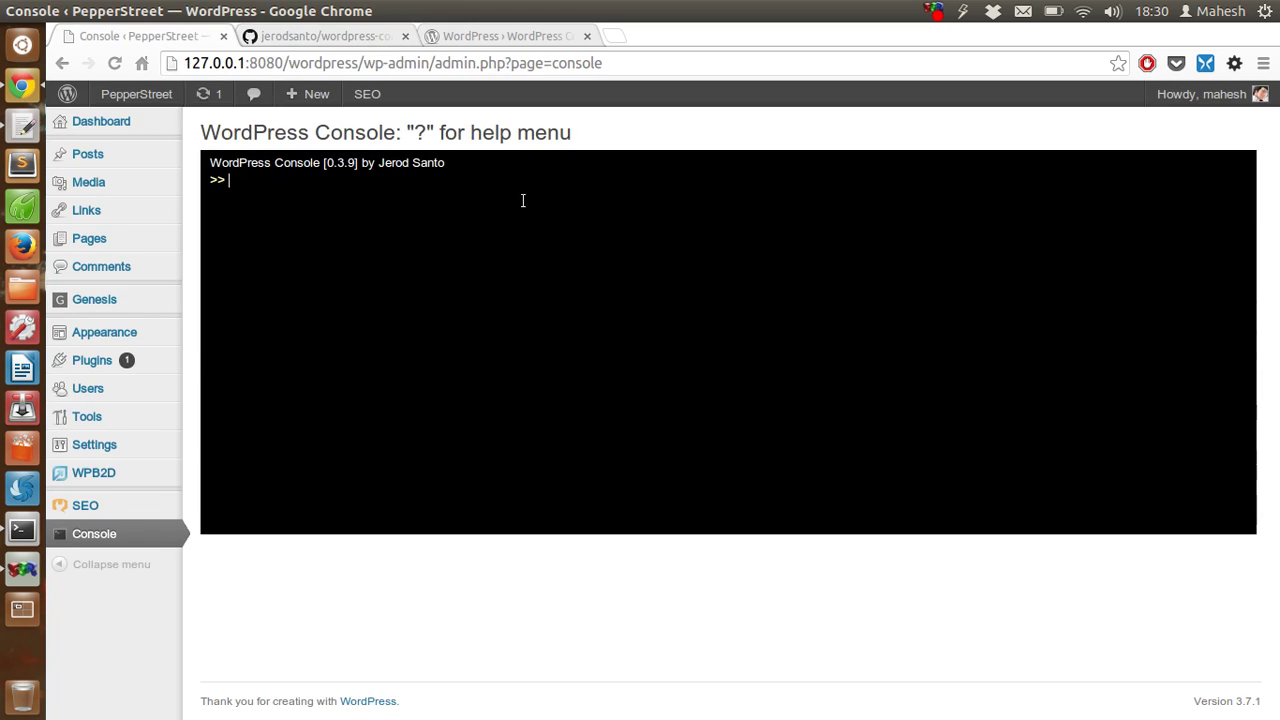
Skim the wordpress-console GitHub readme, then go back to the WordPress Console FAQ page on WordPress.org.
click(315, 38)
scroll(189, 254, down, 4)
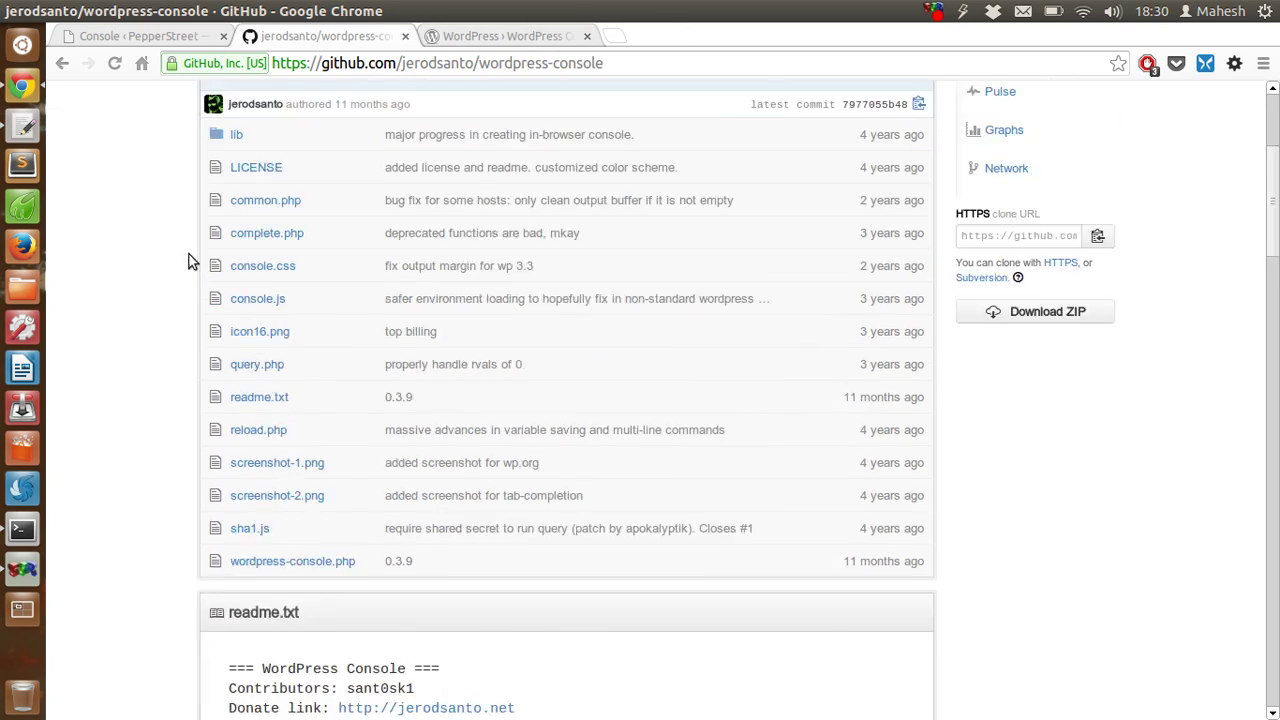
scroll(189, 254, down, 6)
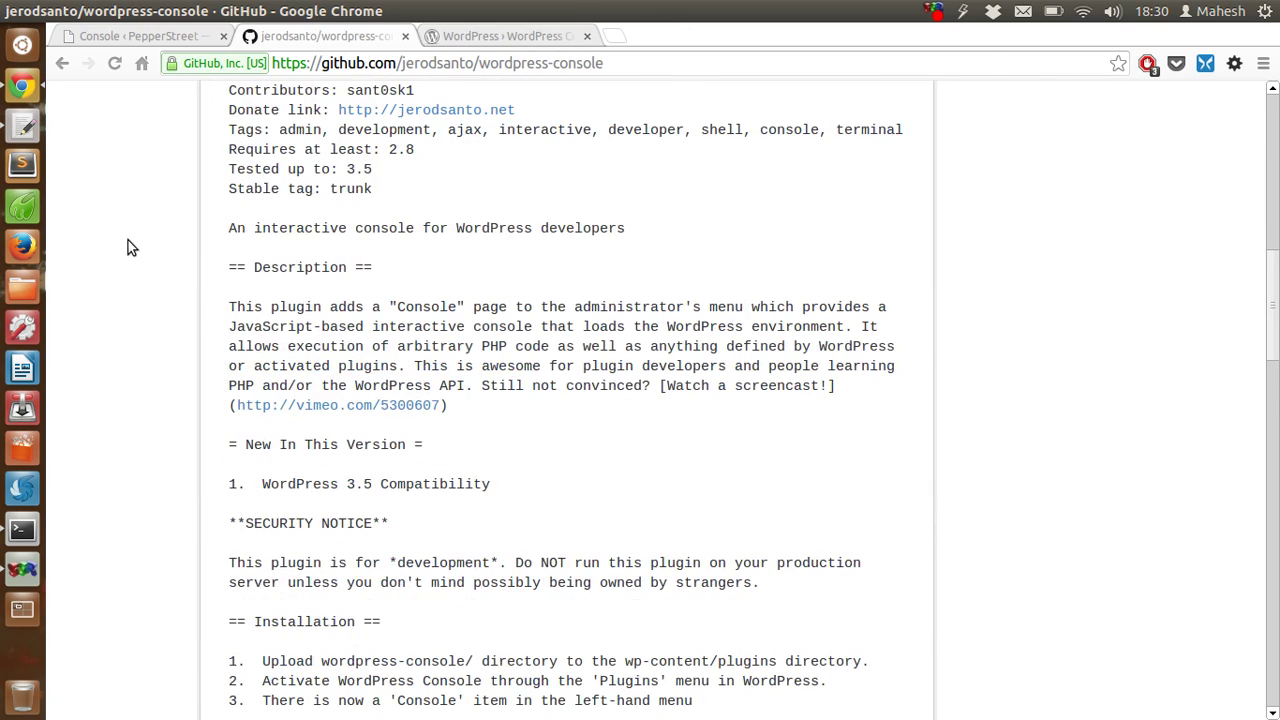
scroll(128, 240, down, 10)
scroll(129, 239, up, 20)
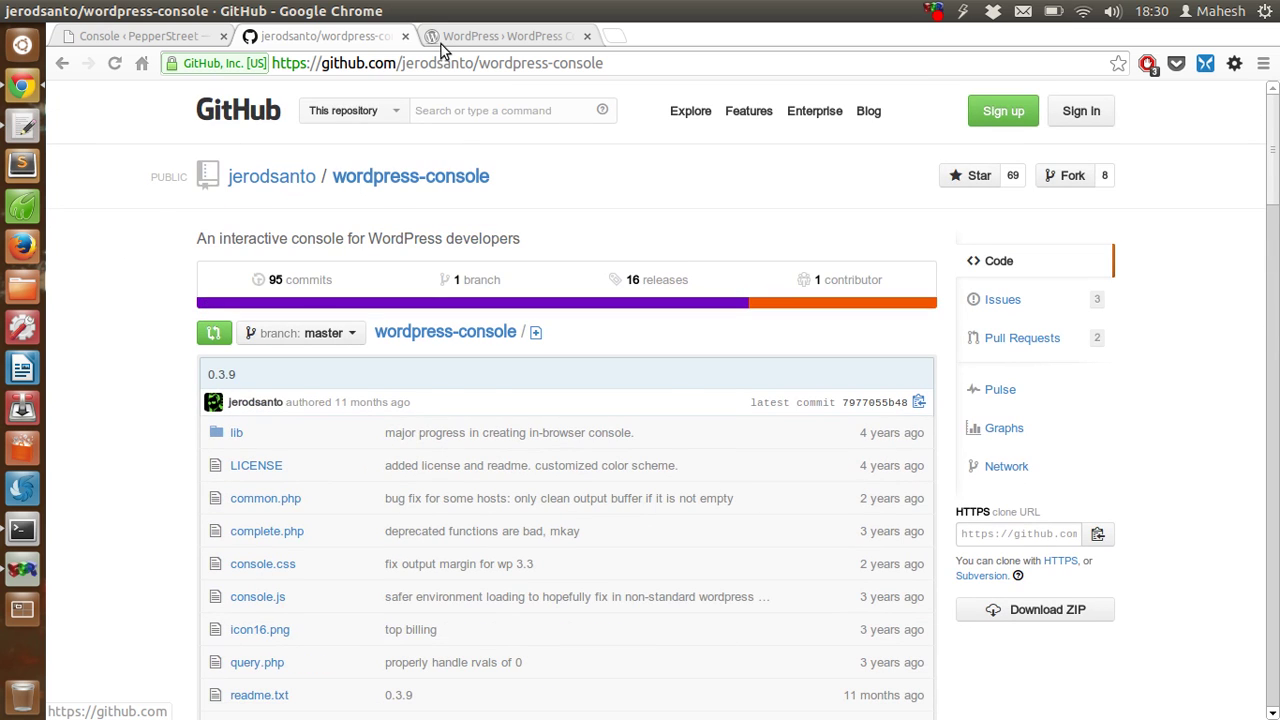
click(441, 41)
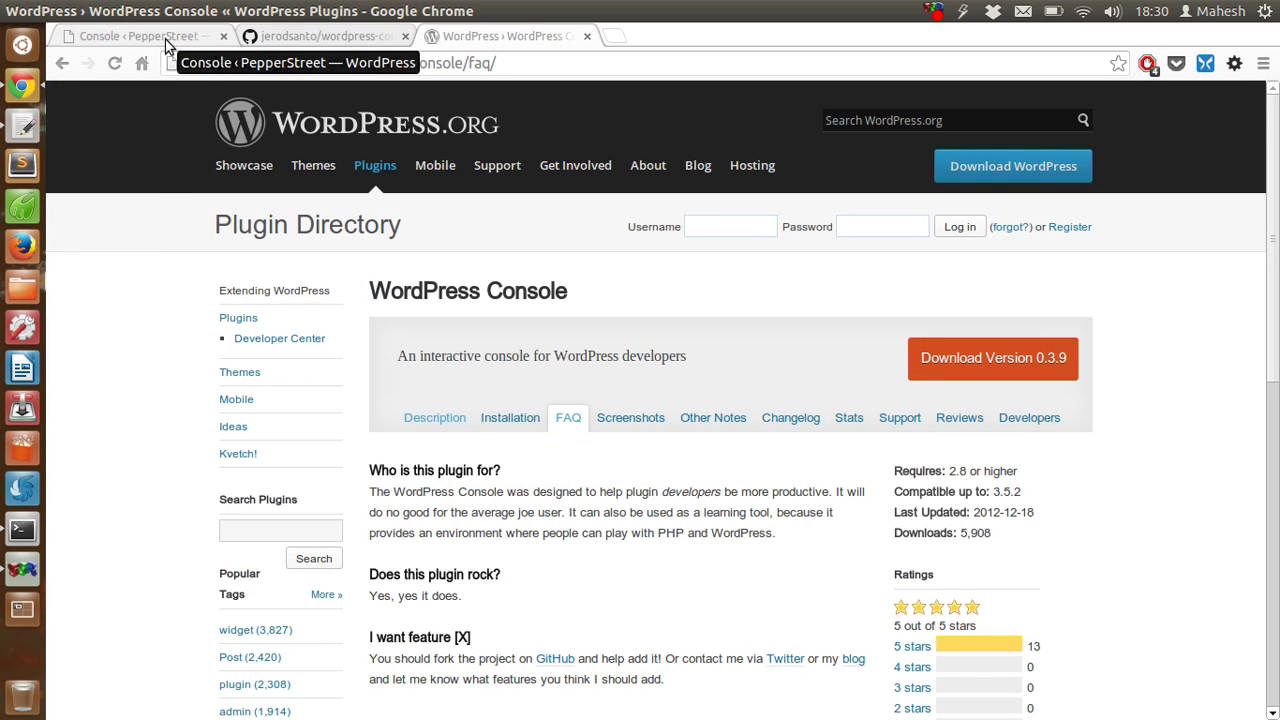
Bring back the PepperStreet Console admin page, briefly highlight its heading, then focus the empty console prompt.
click(165, 40)
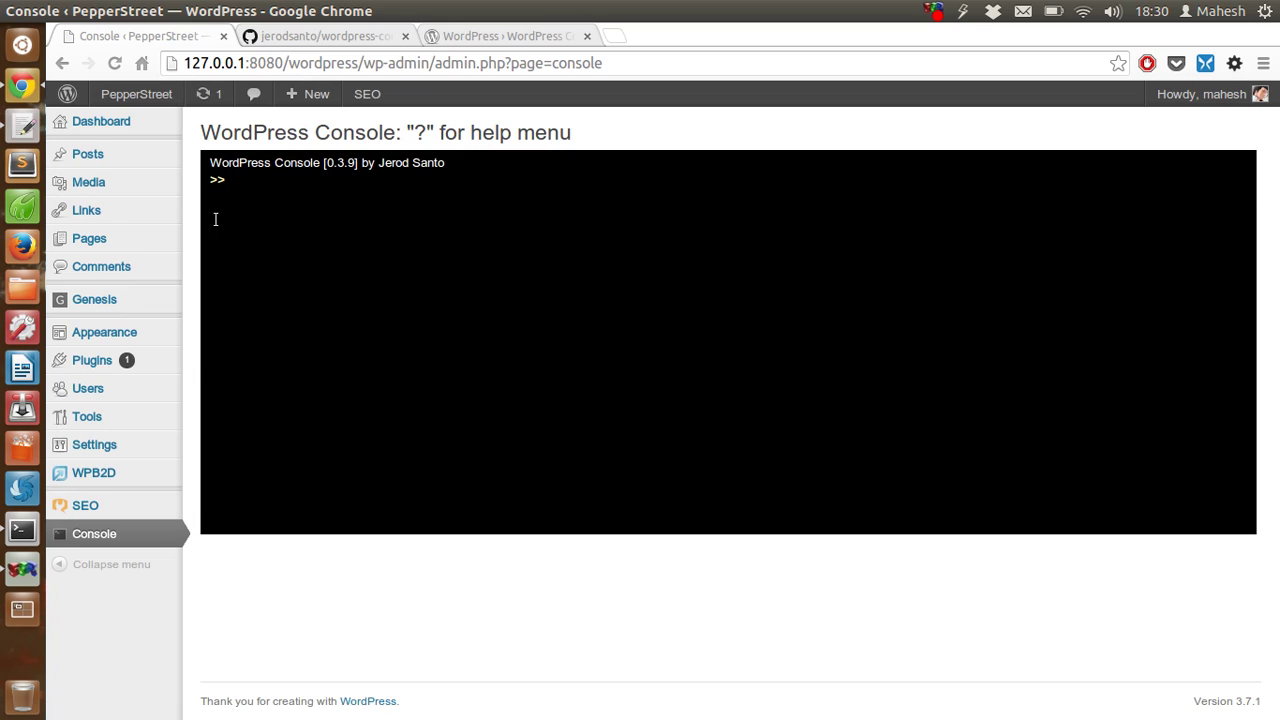
drag(203, 133, 438, 134)
click(426, 351)
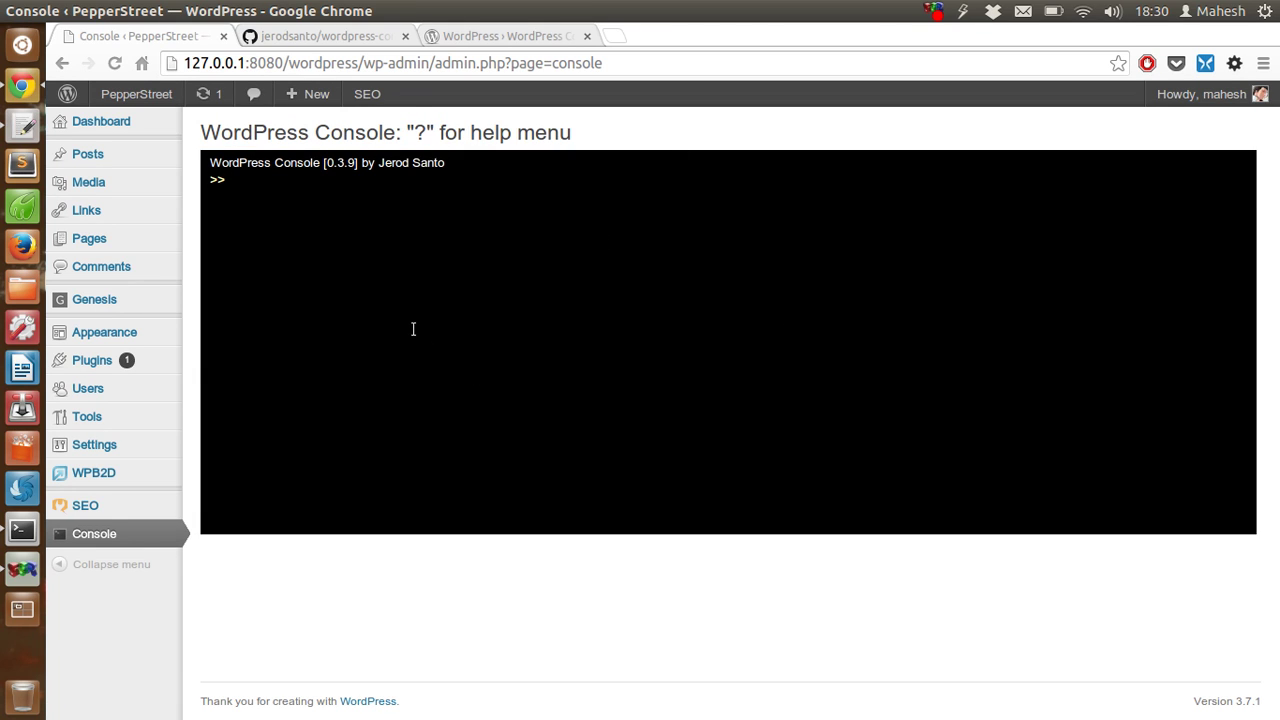